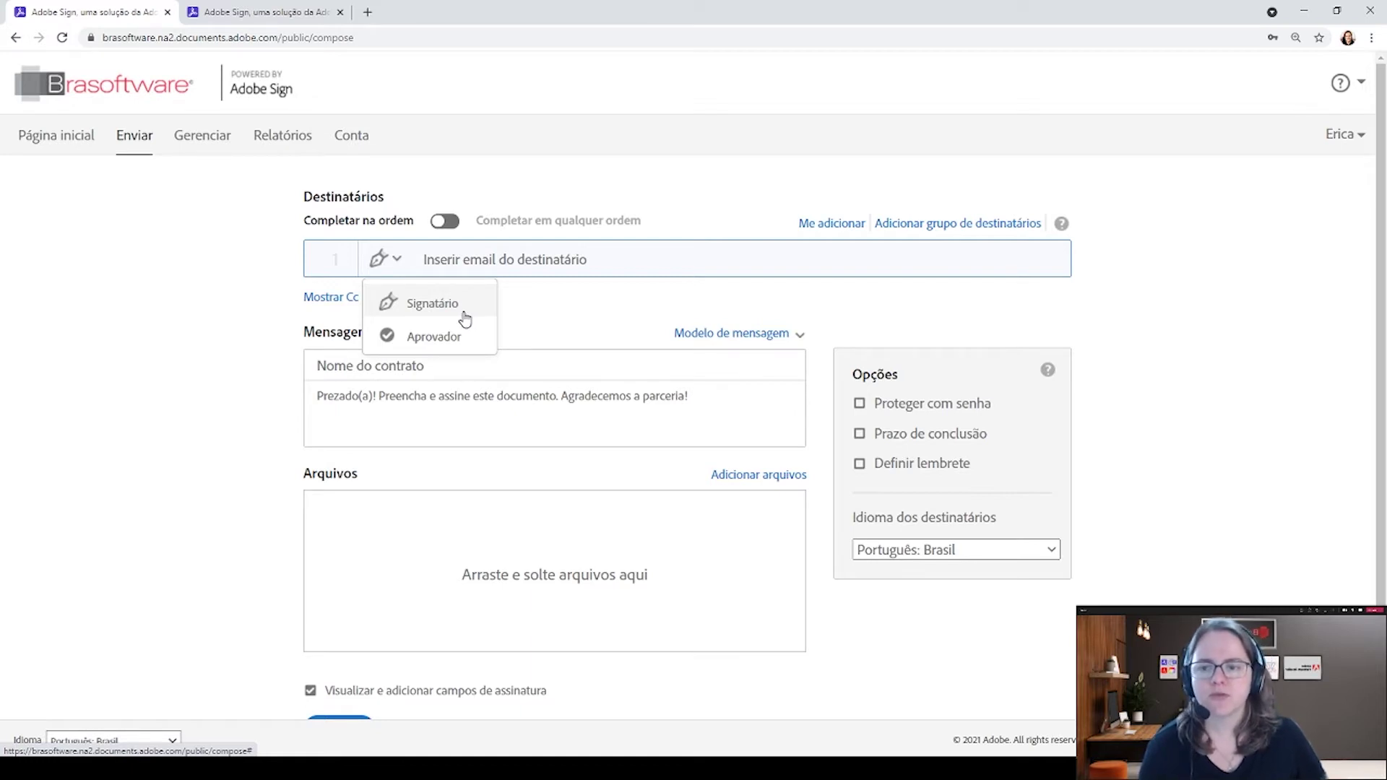
# In the account's send settings, allow senders to mark recipients as delegators, acceptors, certified recipients and form fillers, and save
pyautogui.click(228, 241)
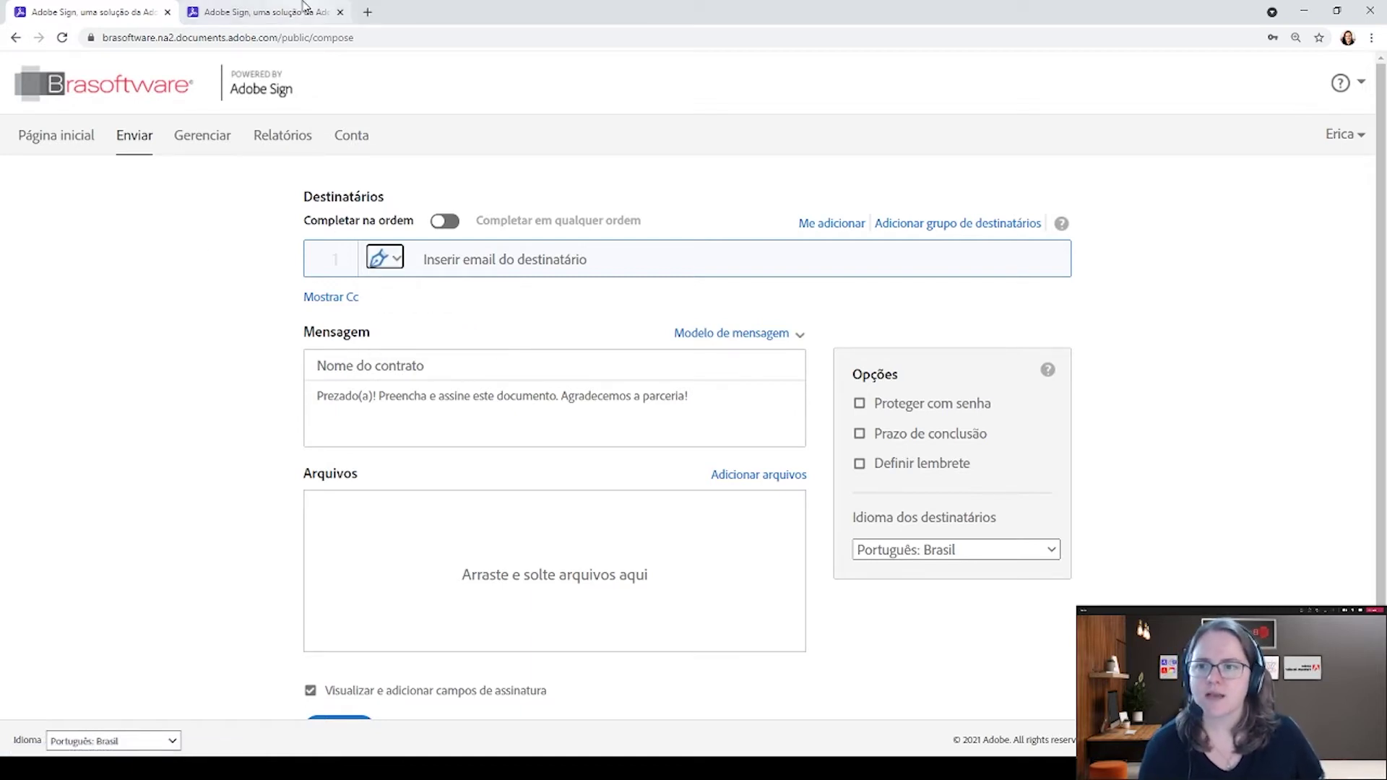
pyautogui.click(350, 137)
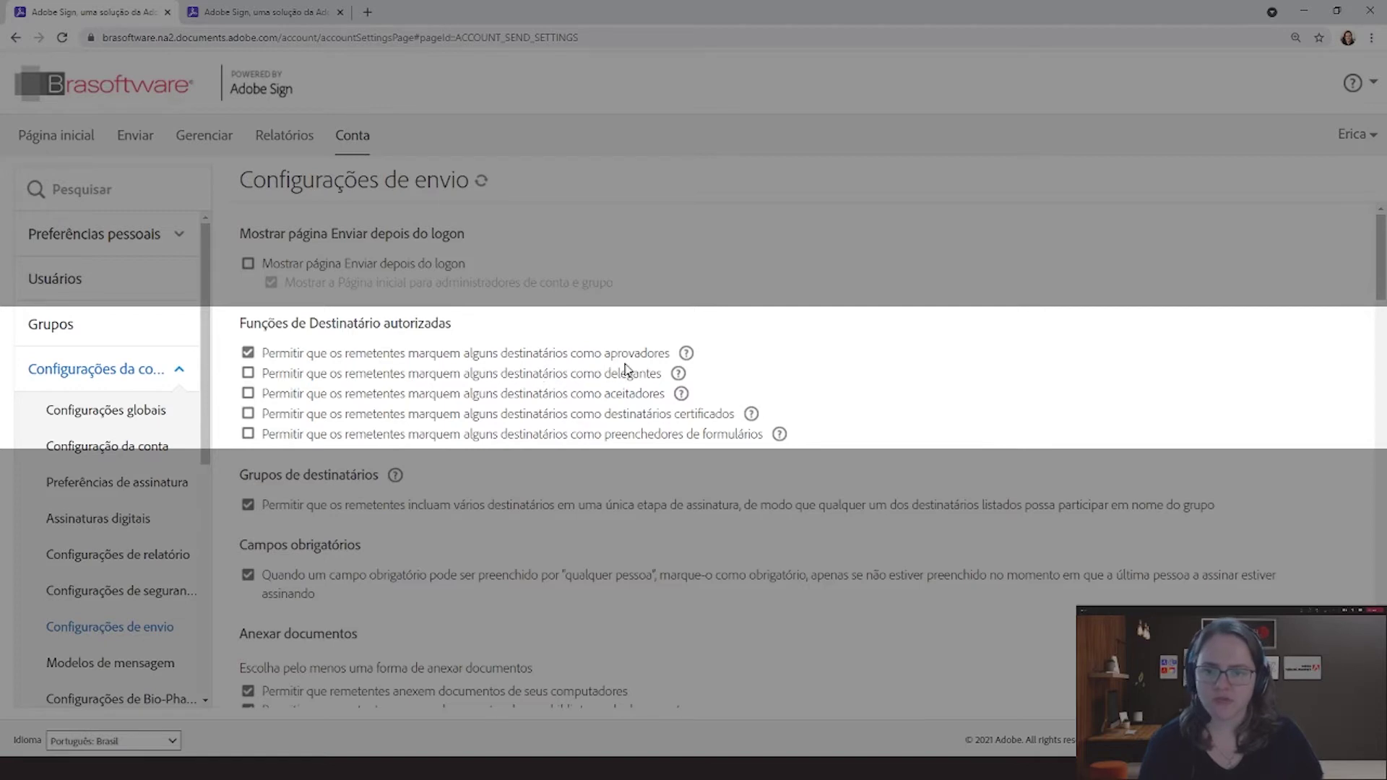
pyautogui.click(248, 373)
pyautogui.click(247, 393)
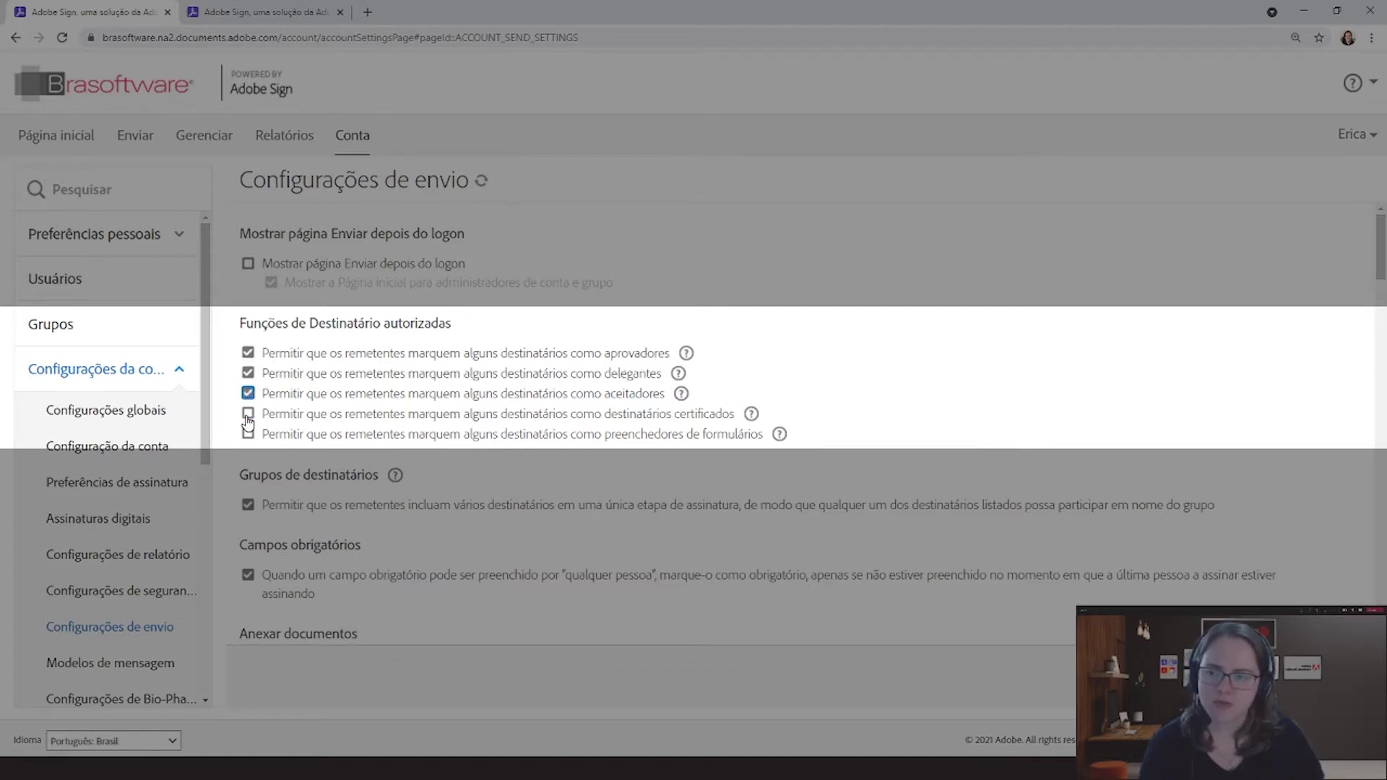
pyautogui.click(248, 413)
pyautogui.click(248, 434)
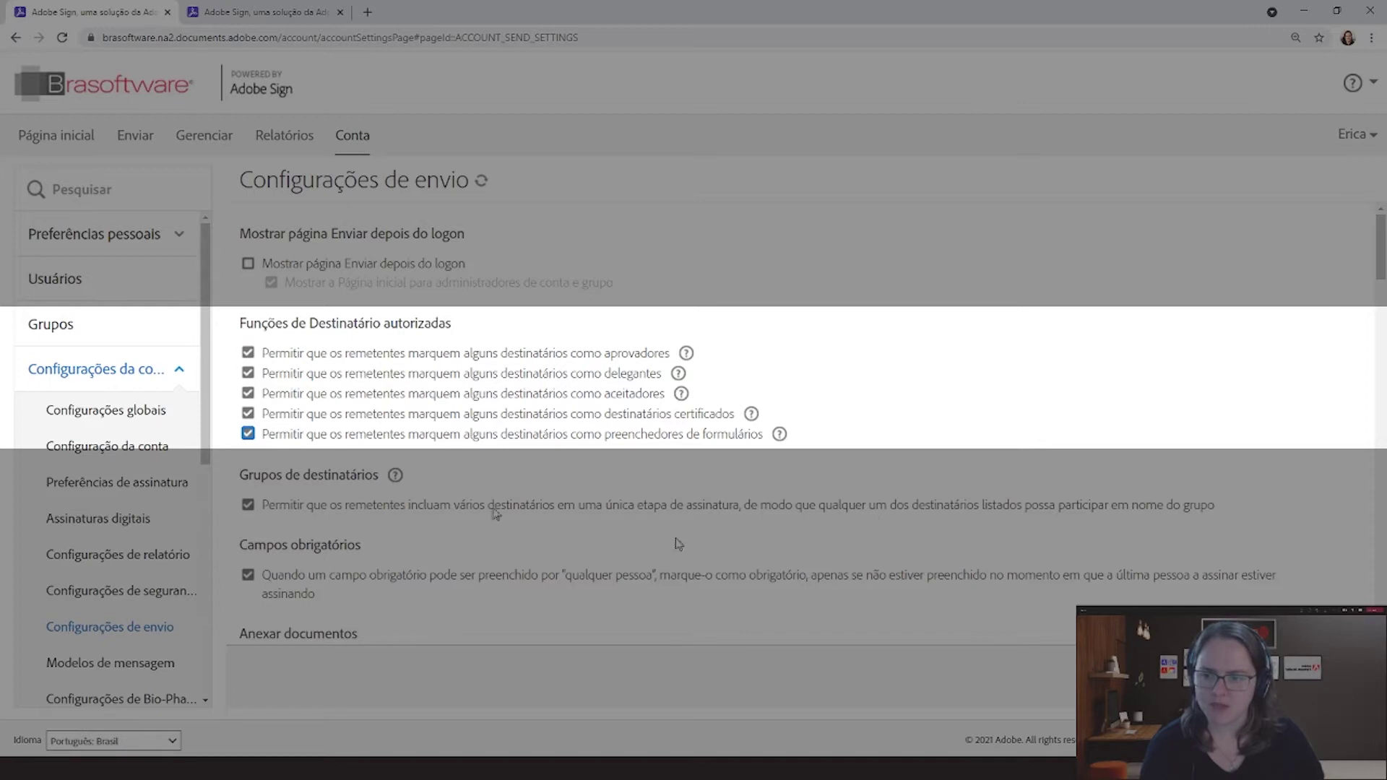
pyautogui.click(1330, 677)
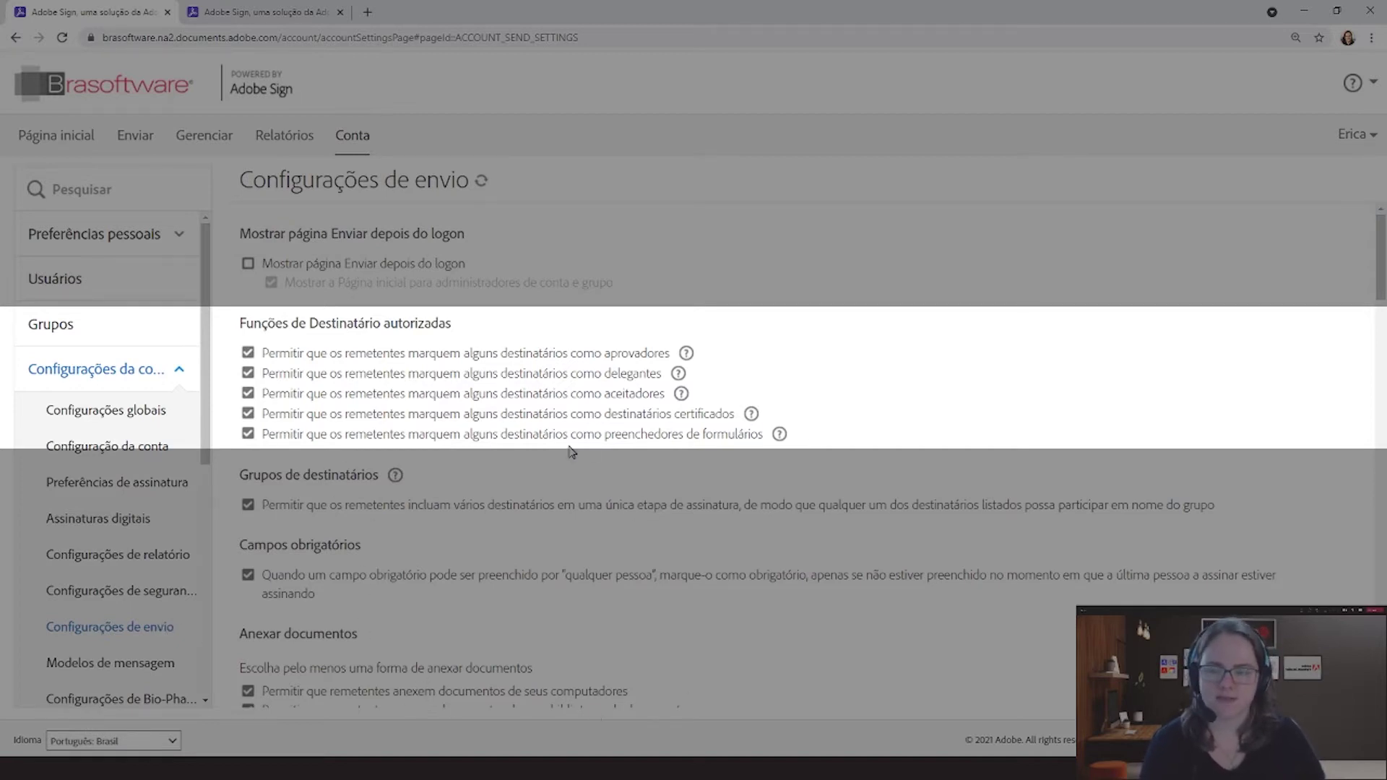
# Return to the send page and add the suggested contact's e-mail as the first recipient
pyautogui.click(138, 141)
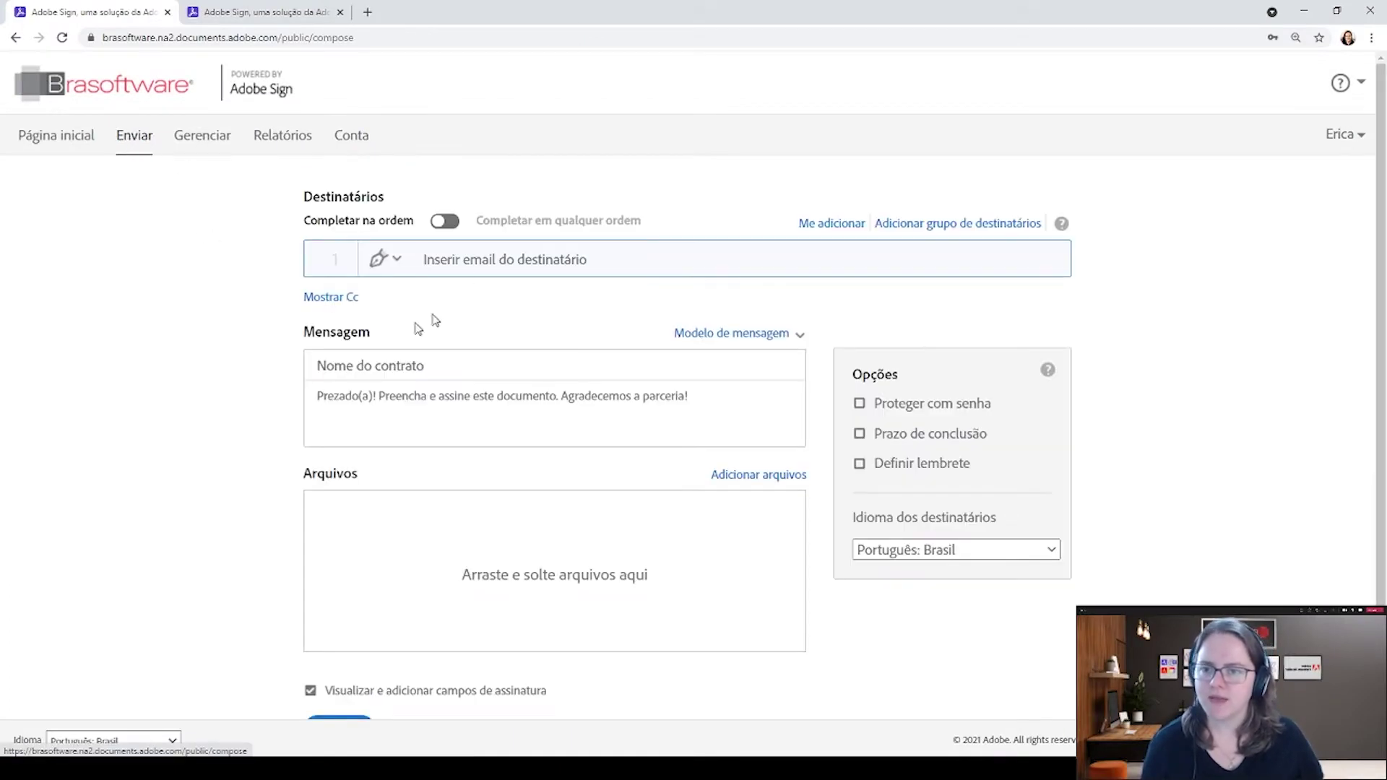
pyautogui.write('dud')
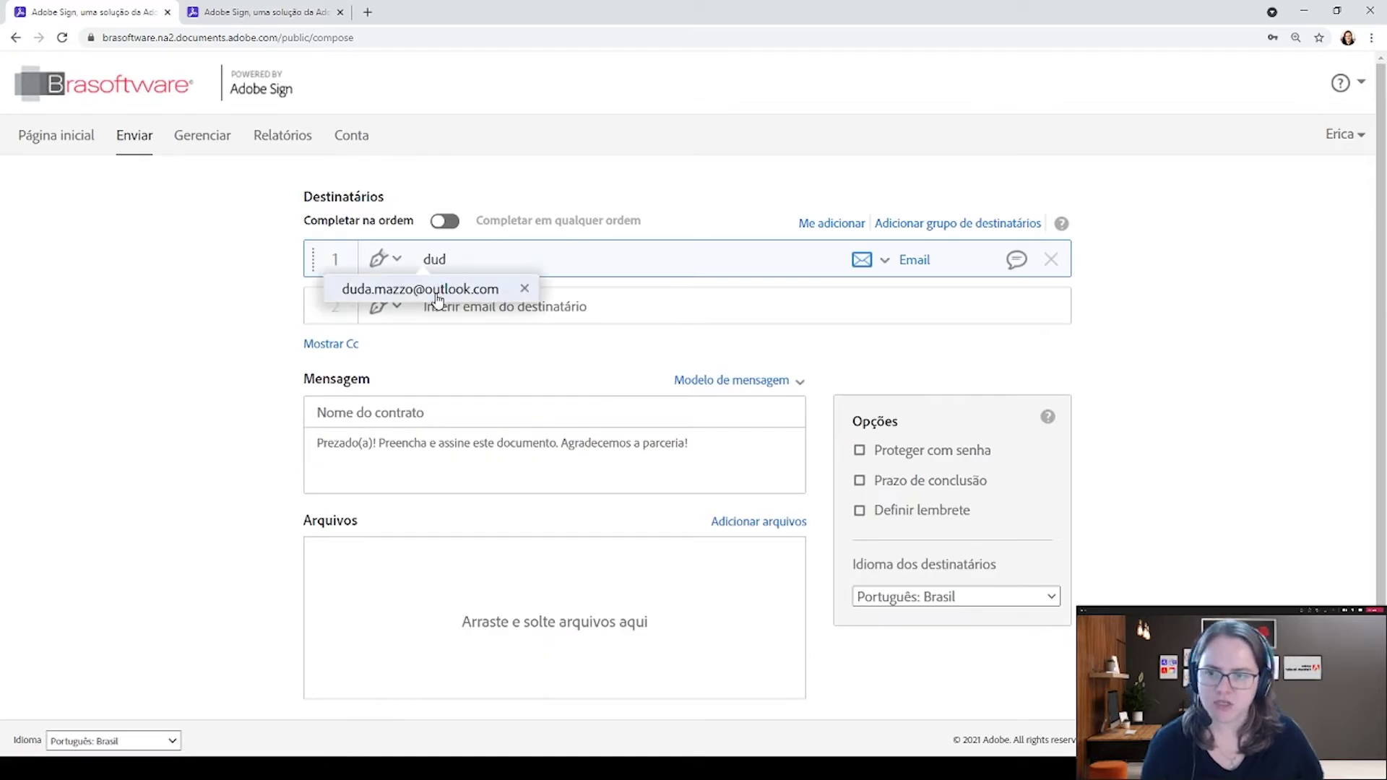
pyautogui.click(434, 290)
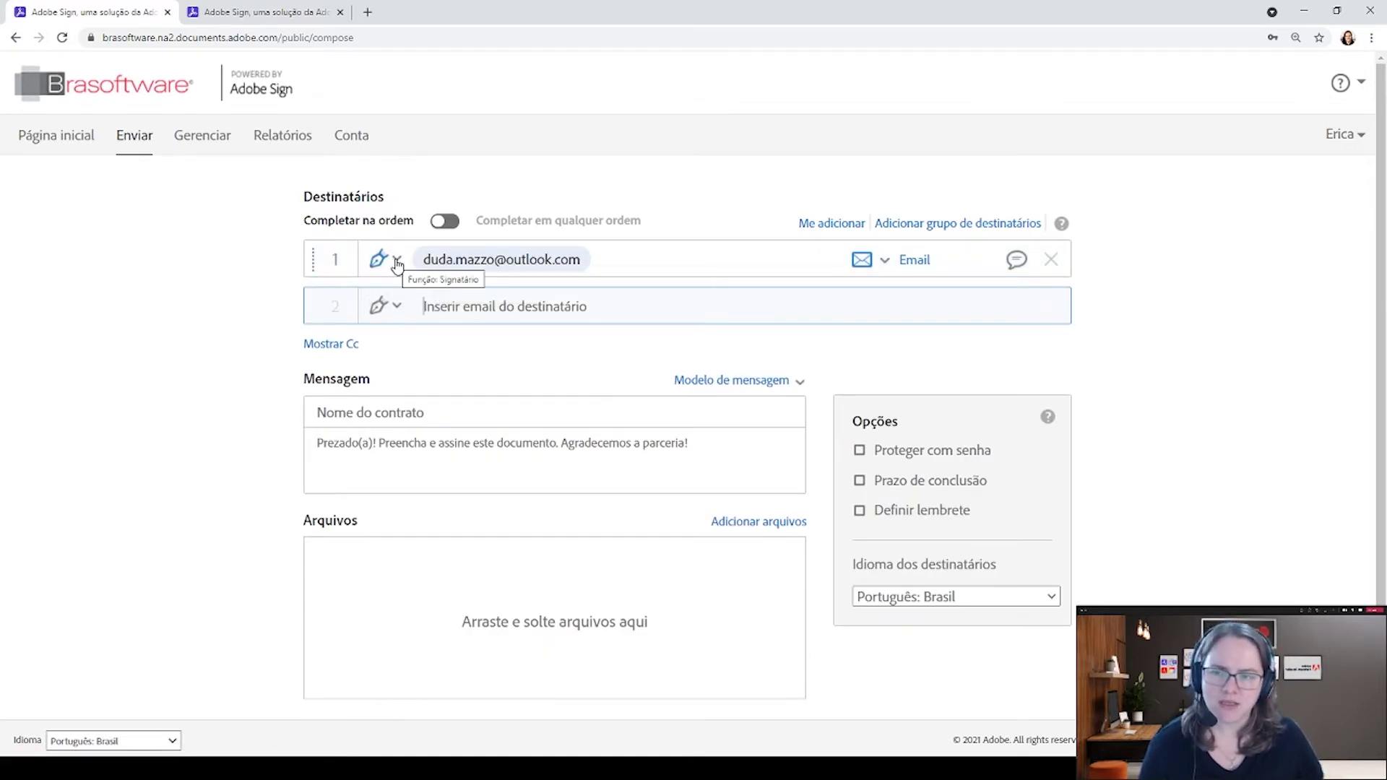
# Review the role options offered for the first recipient and read the help descriptions of recipient roles
pyautogui.click(397, 261)
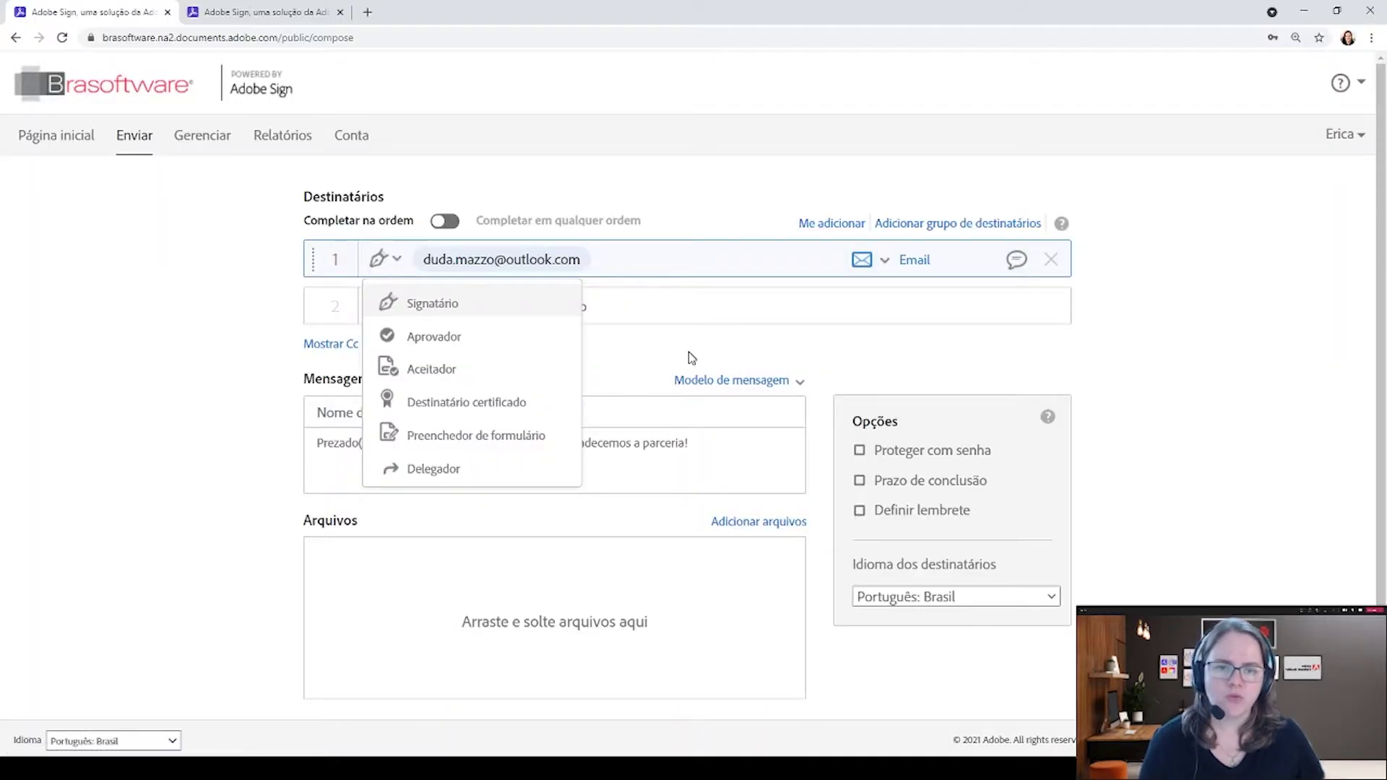
pyautogui.press('Escape')
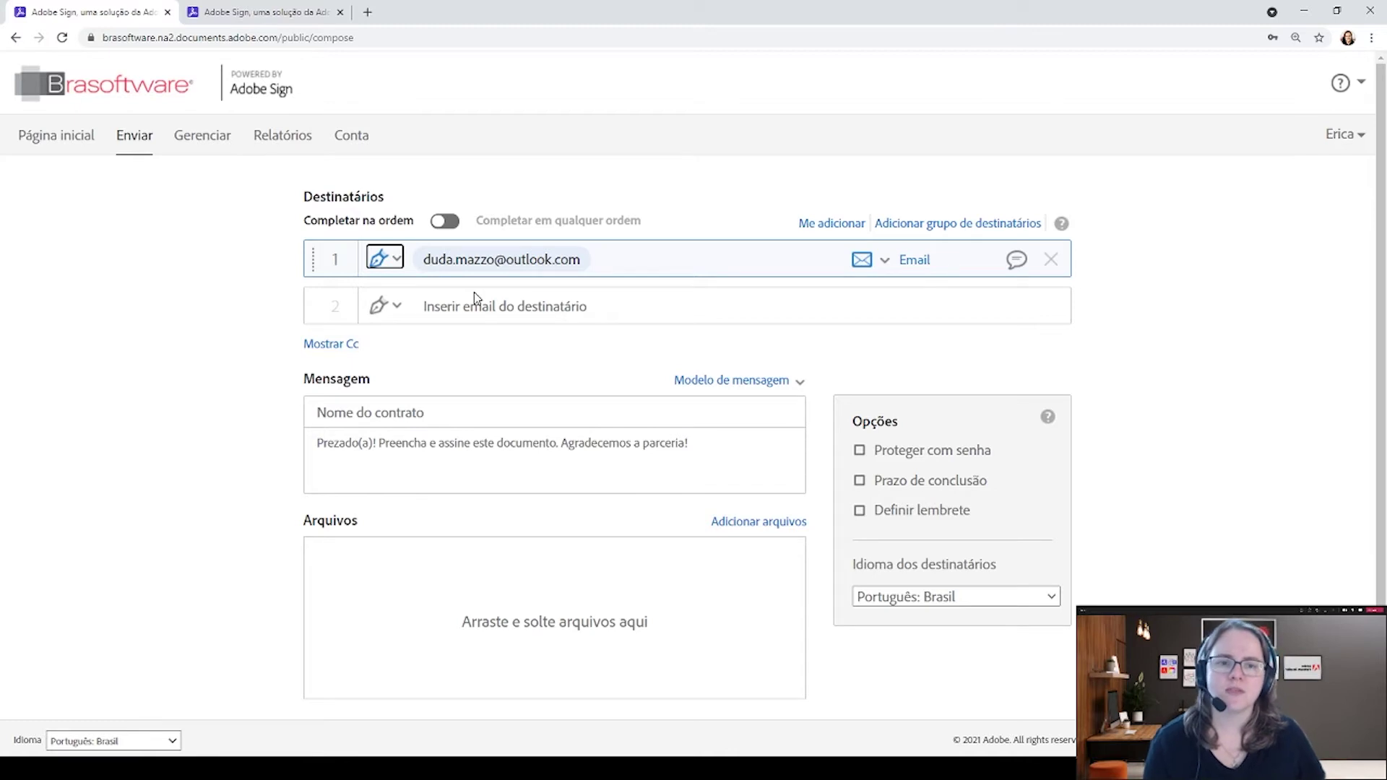
pyautogui.click(1061, 225)
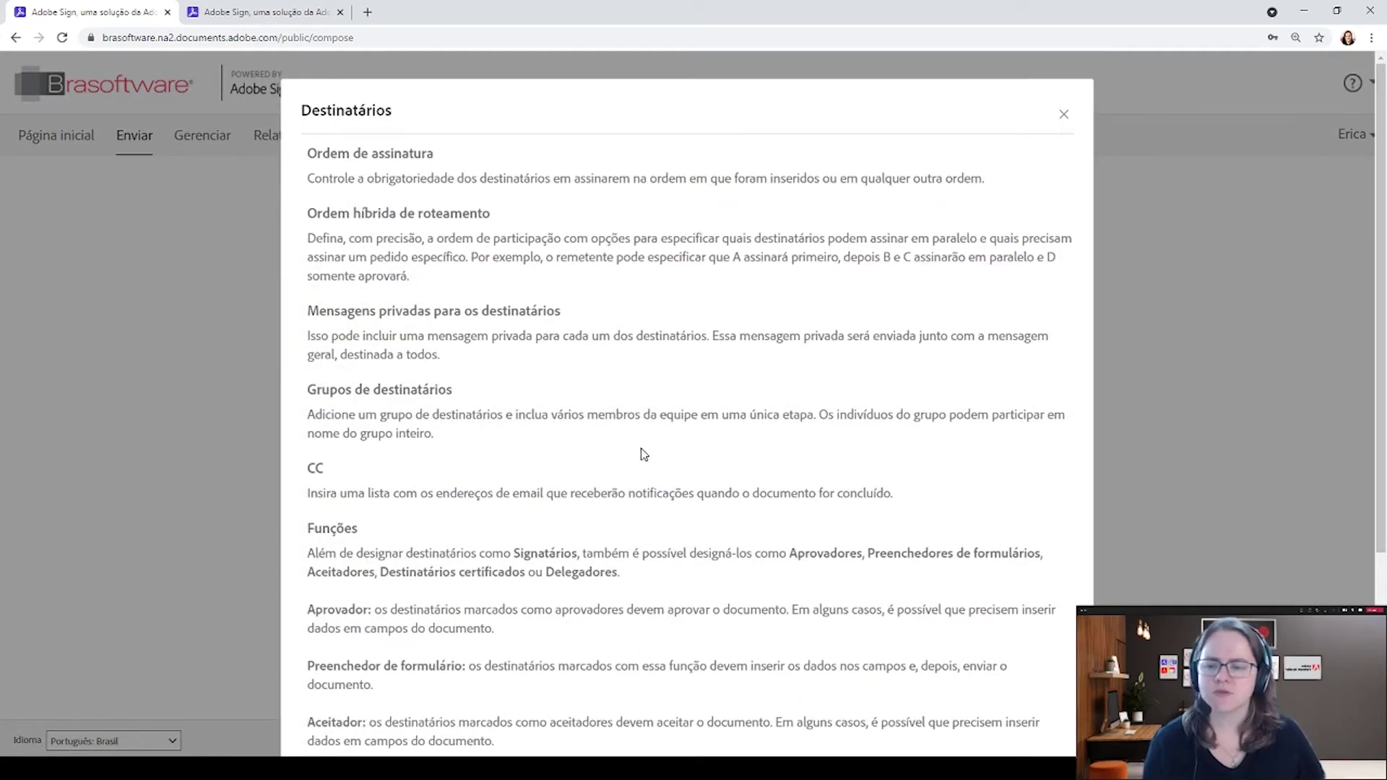
pyautogui.scroll(-2, 289, 513)
pyautogui.click(186, 483)
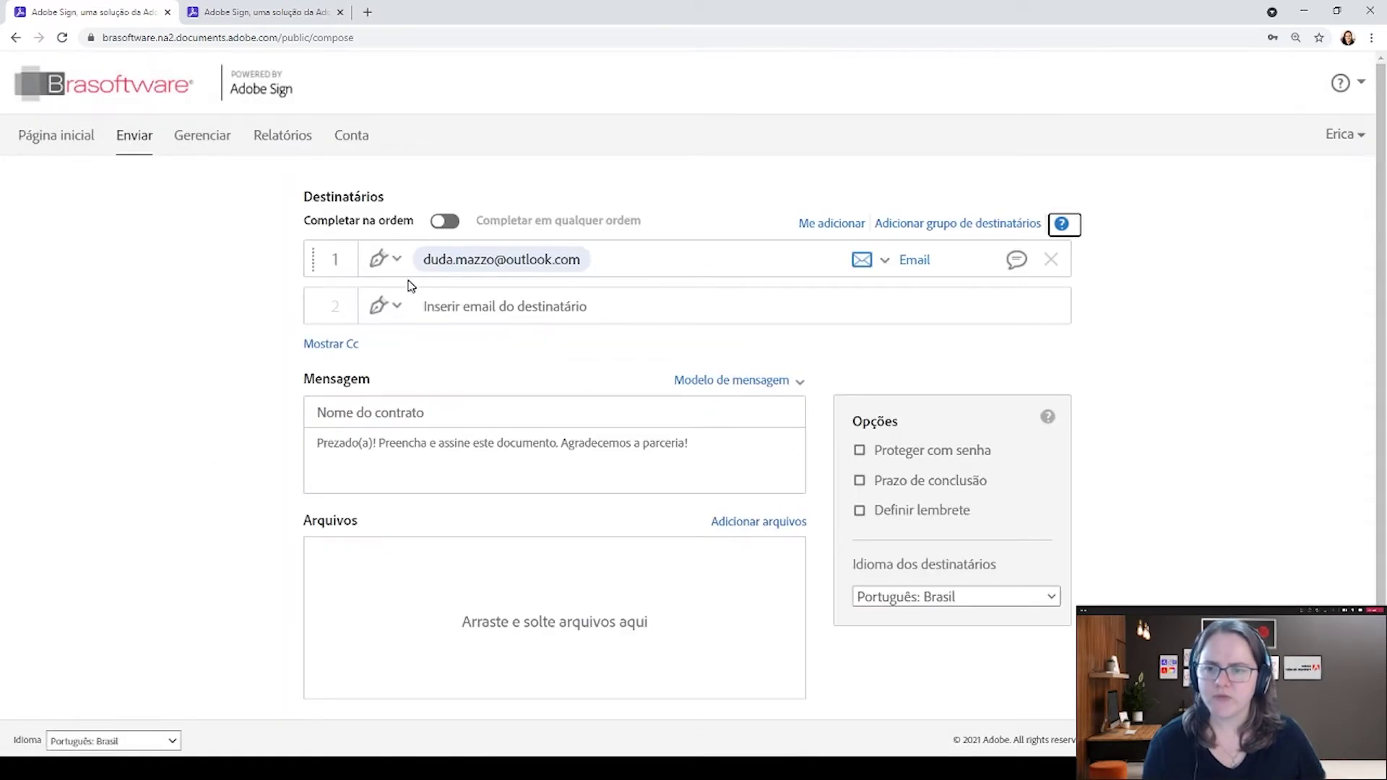
# Set the first recipient's role to Delegador, with delegation to a Signatário
pyautogui.click(393, 260)
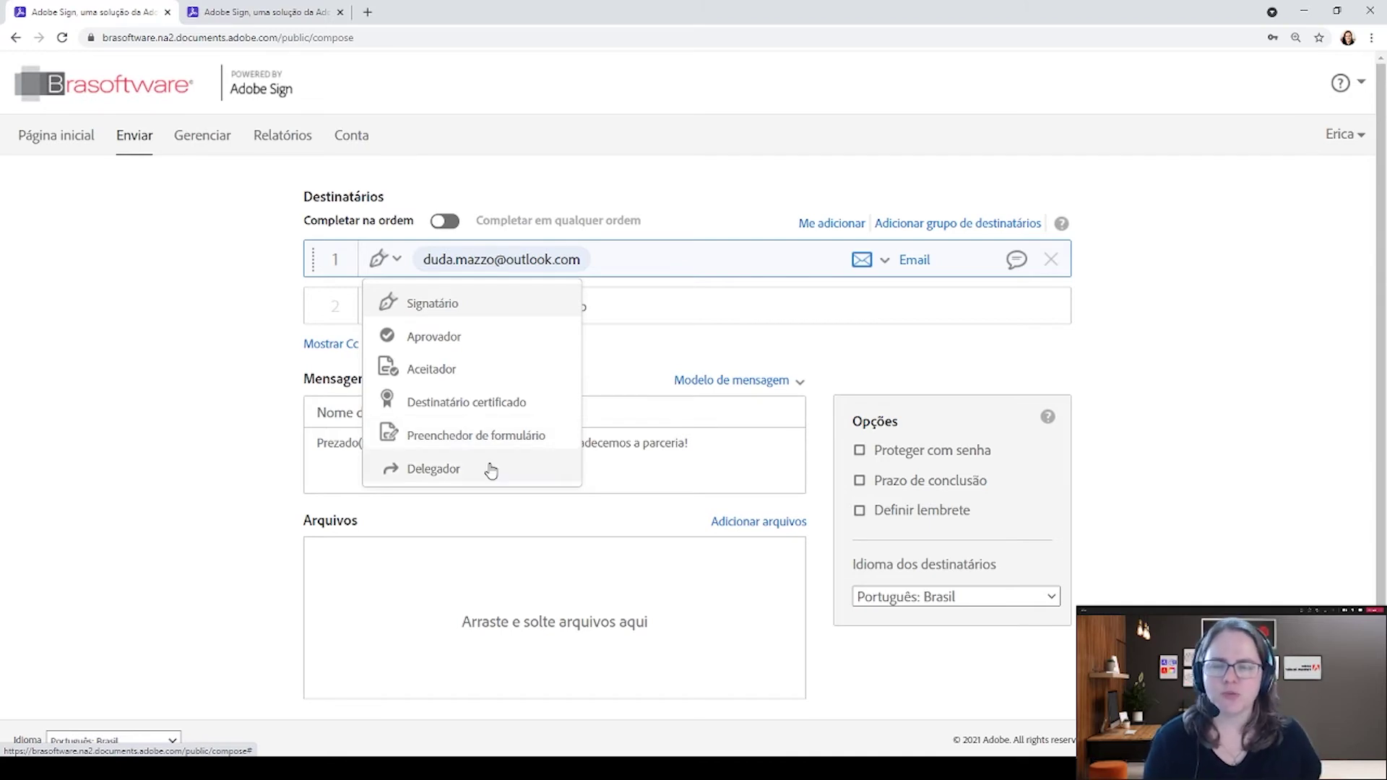
pyautogui.click(444, 469)
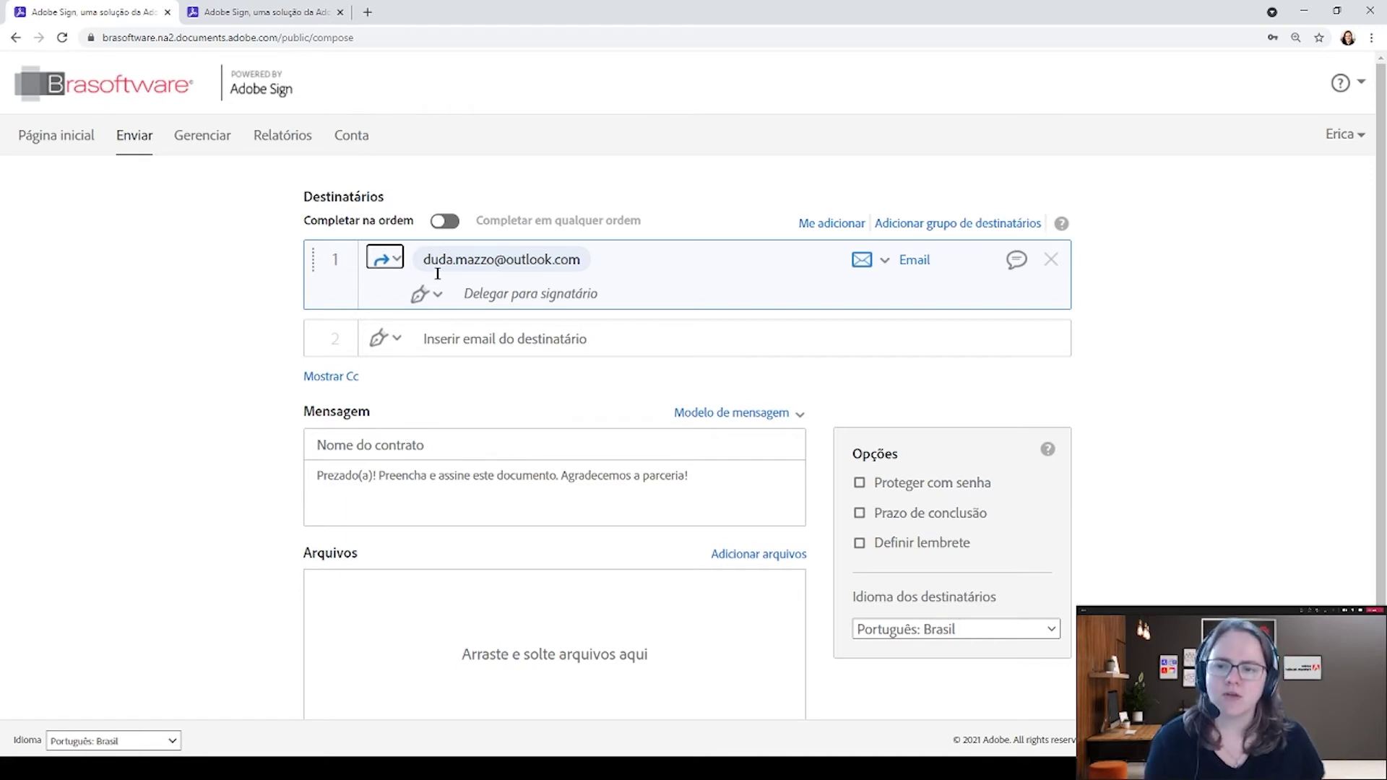
pyautogui.click(478, 265)
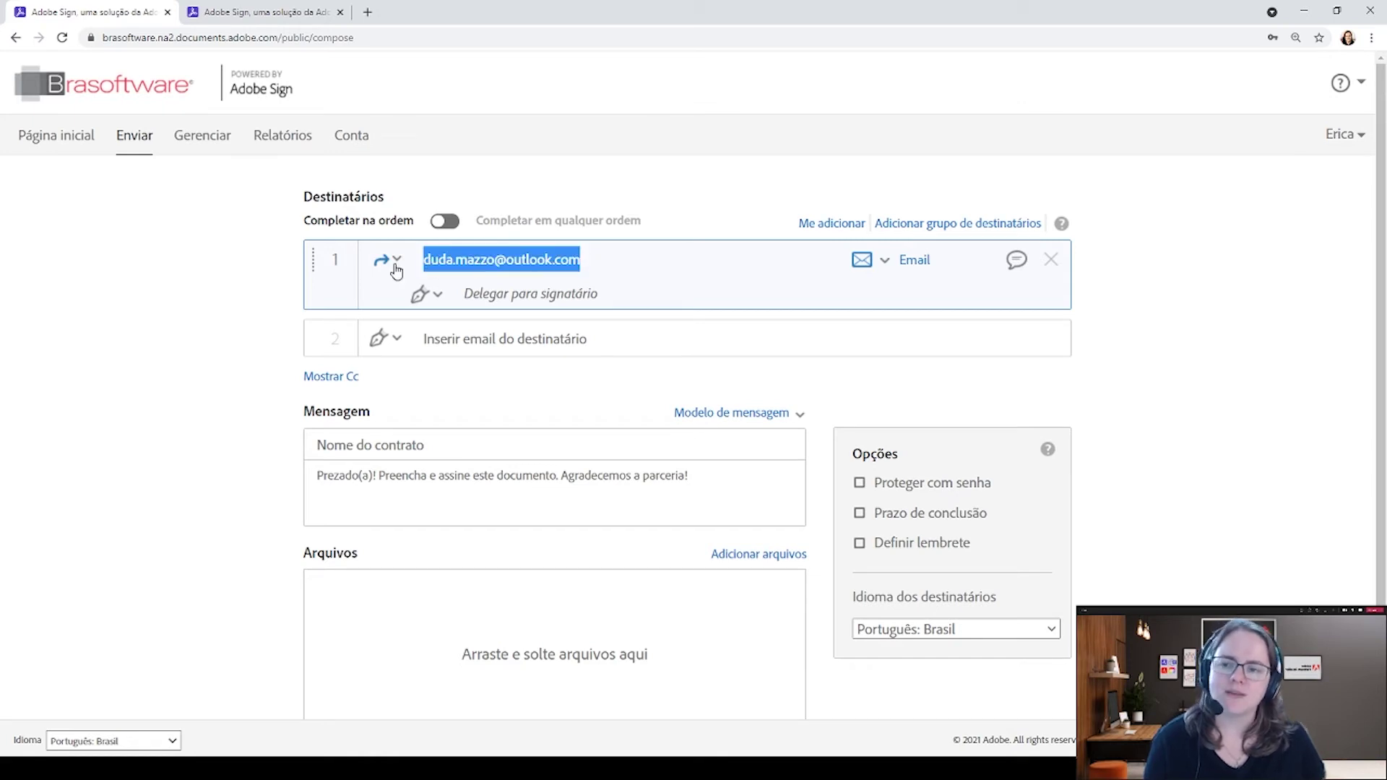
pyautogui.click(436, 298)
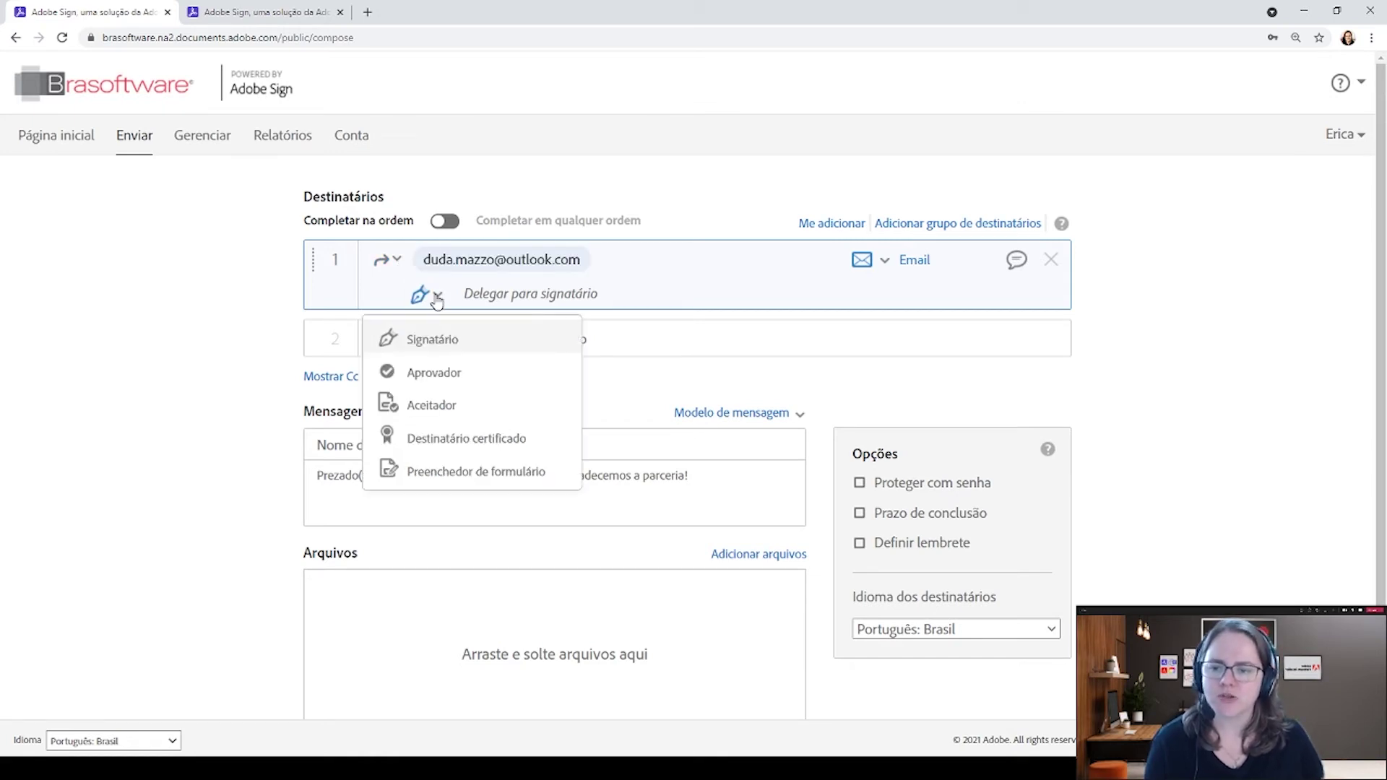
pyautogui.click(408, 338)
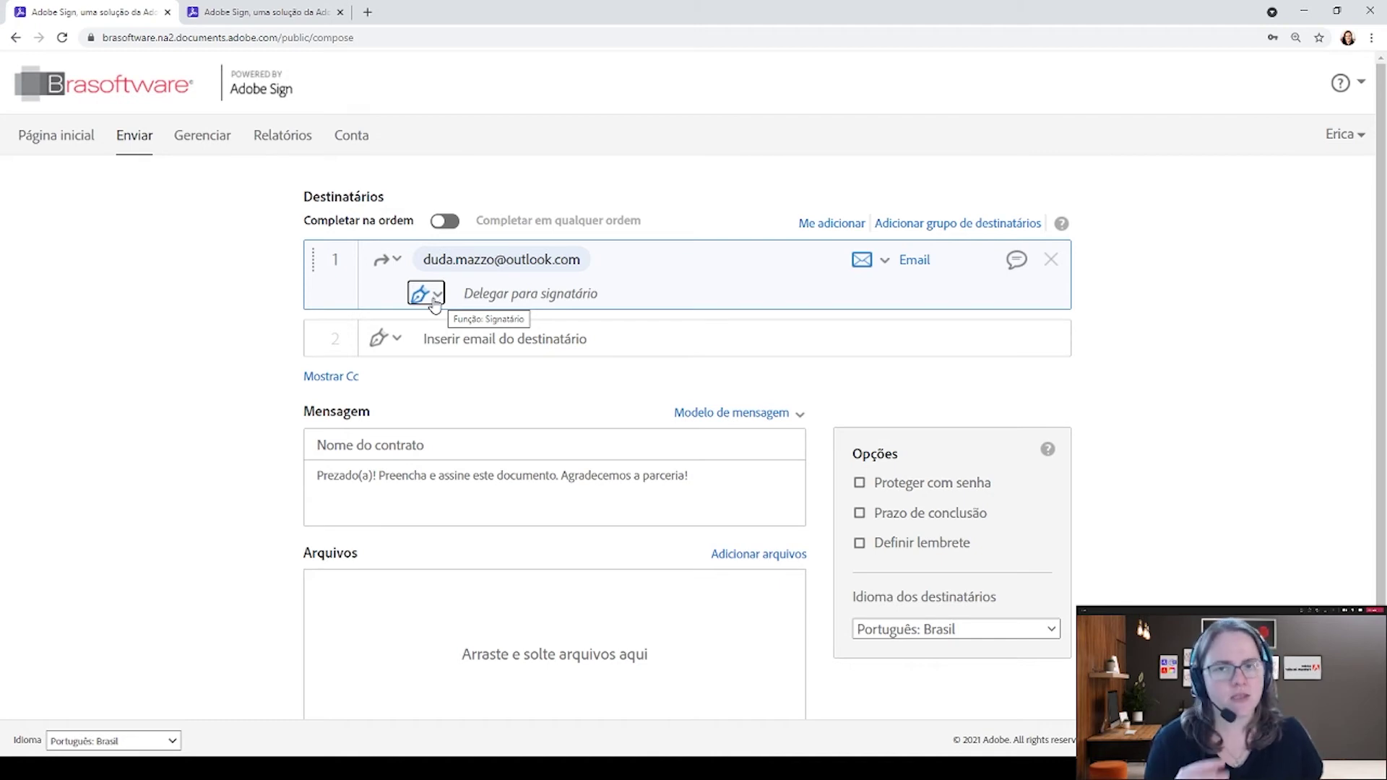
# Review the roles the delegator can delegate to and change the first recipient's role to Aceitador
pyautogui.click(398, 263)
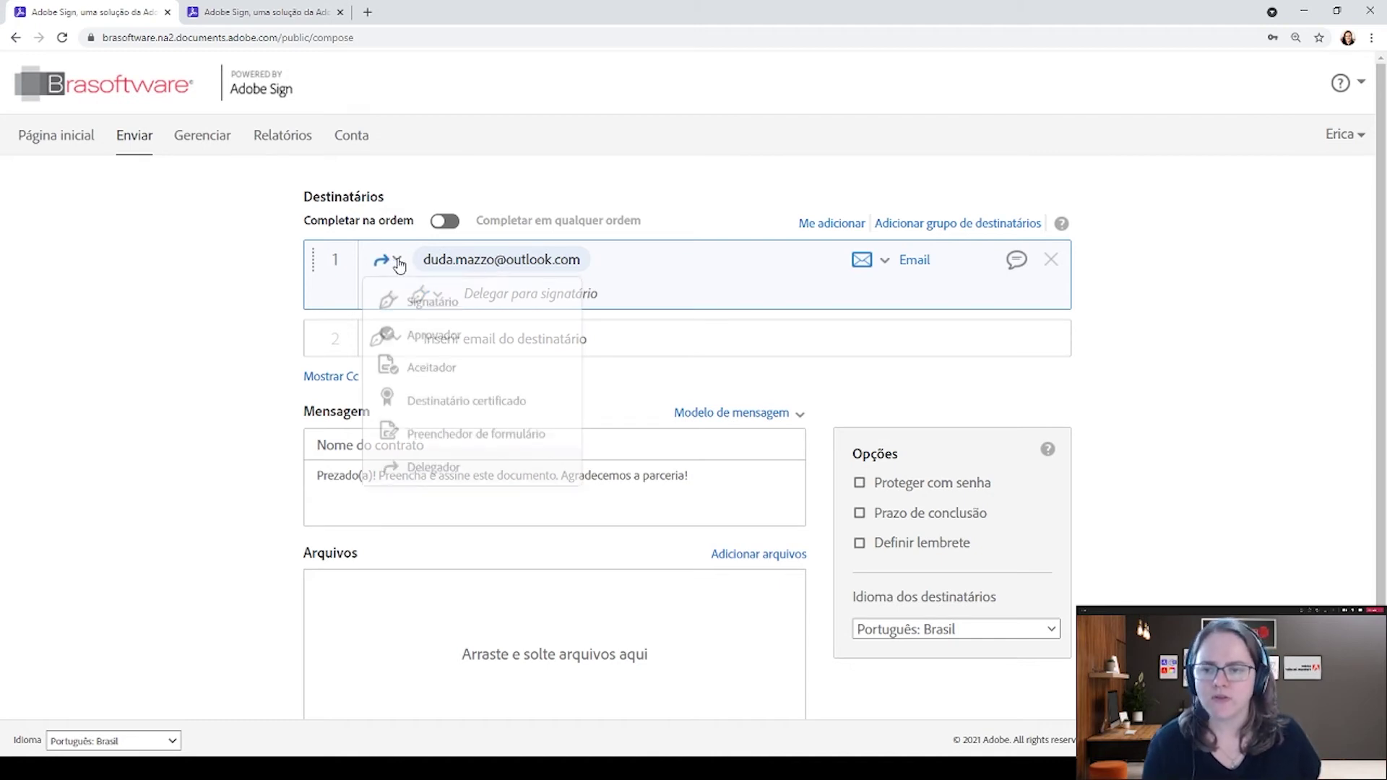
pyautogui.click(486, 265)
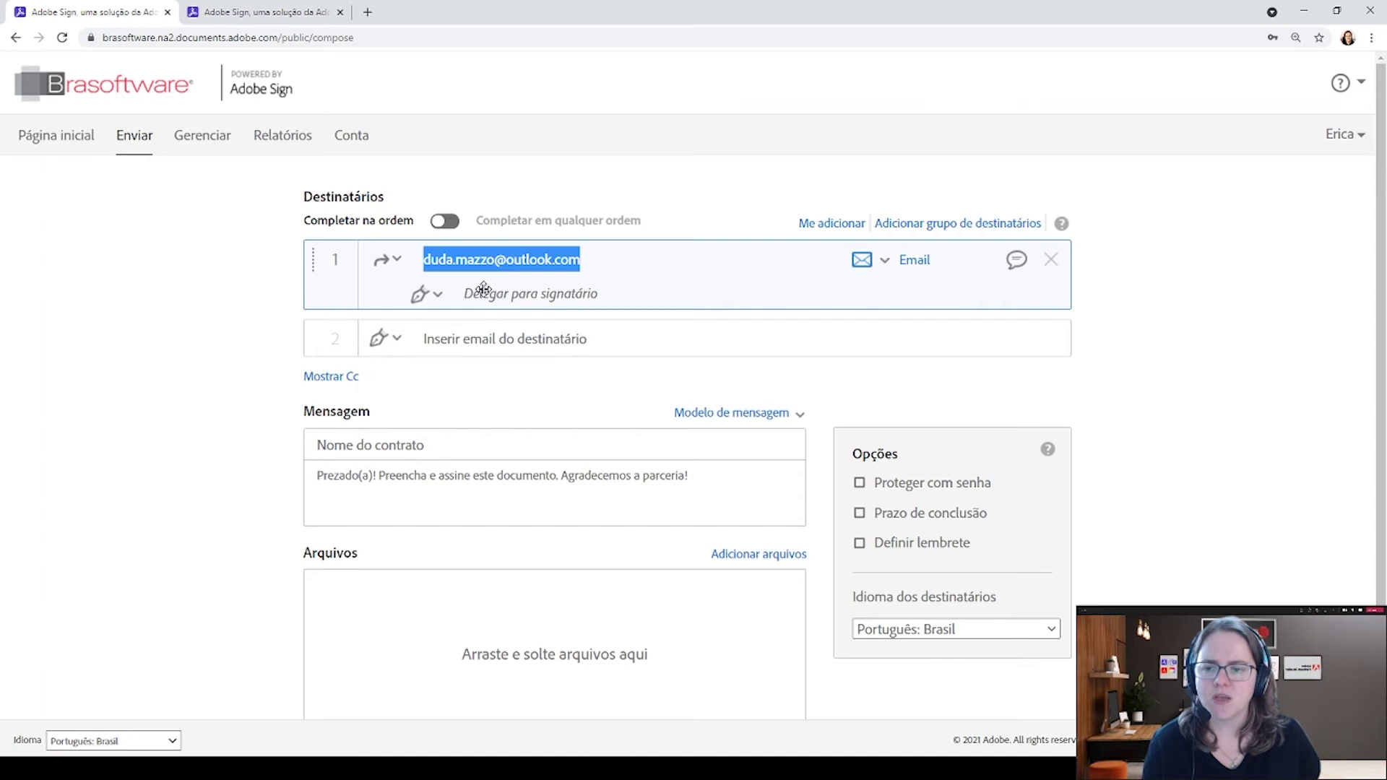
pyautogui.click(439, 297)
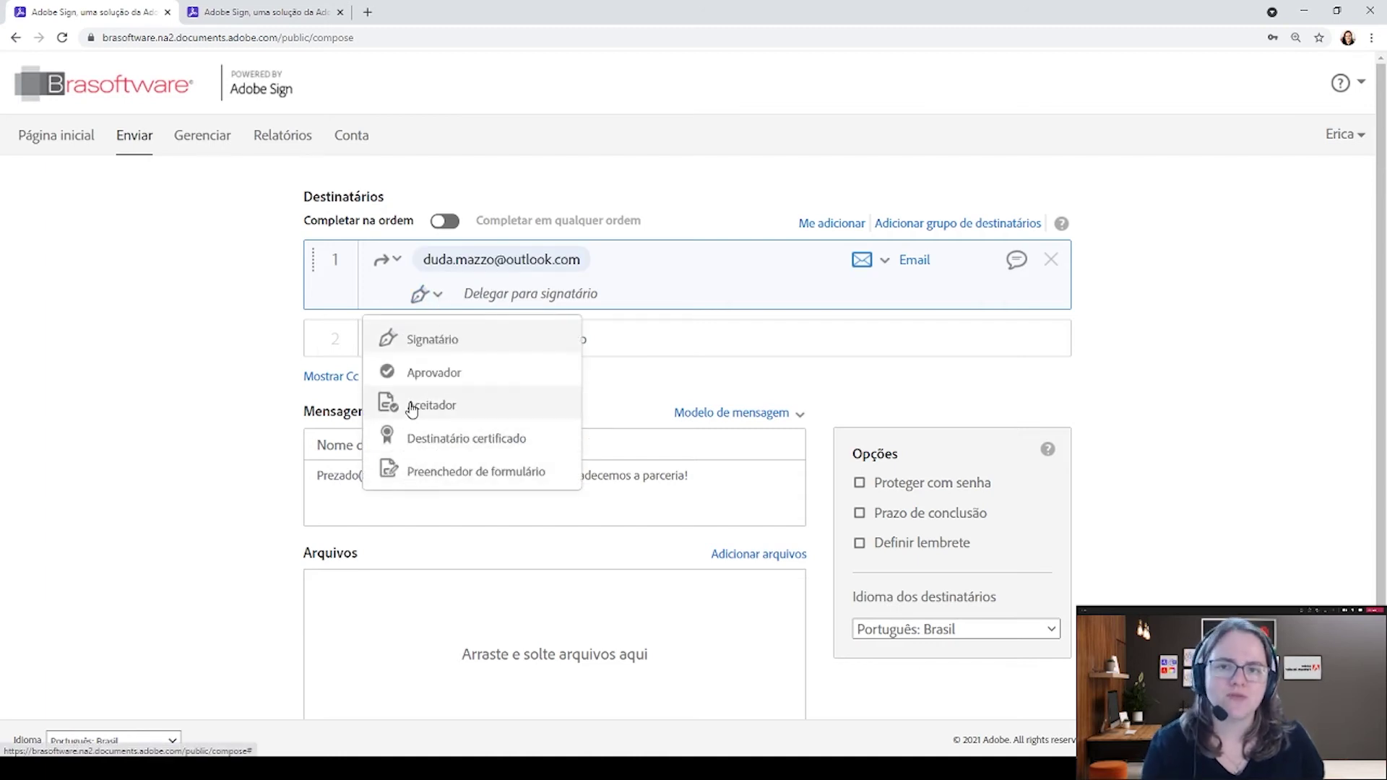
pyautogui.click(394, 265)
pyautogui.click(396, 263)
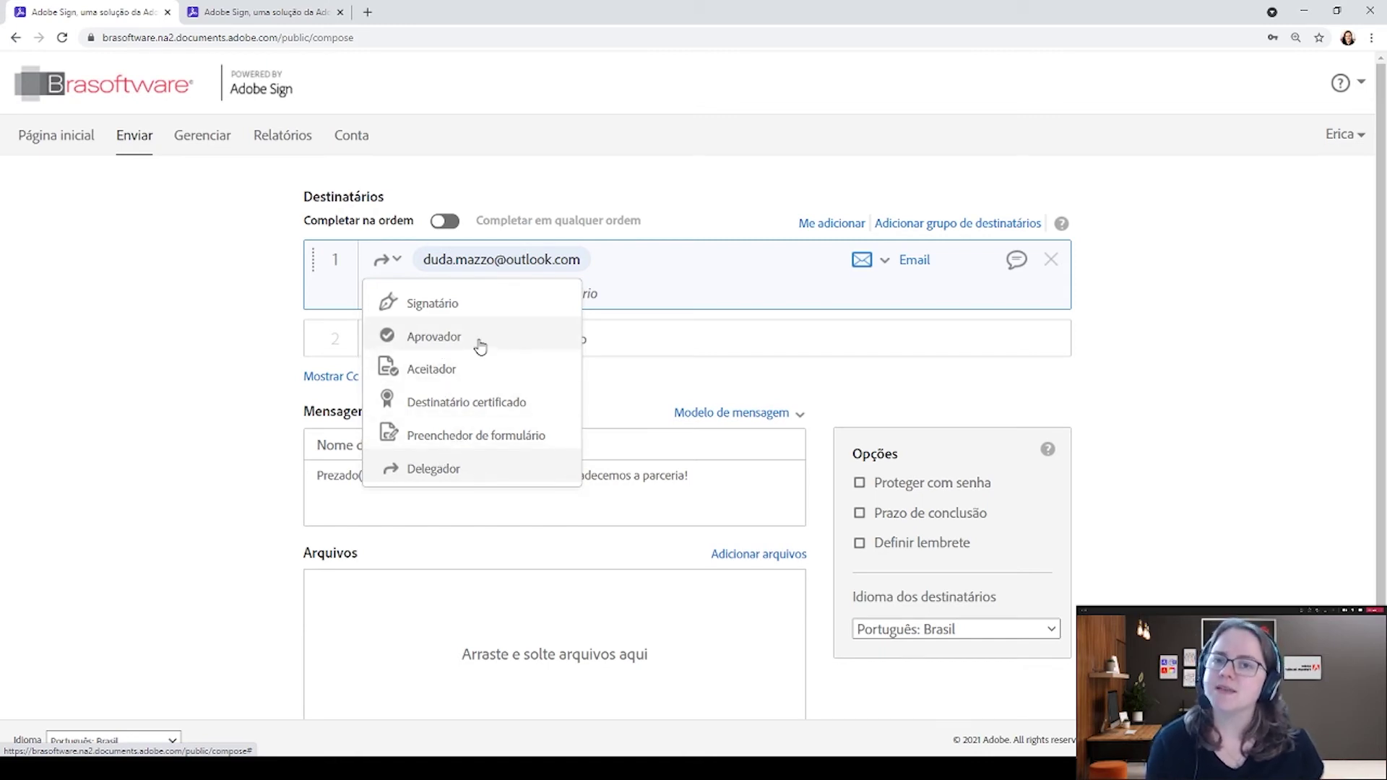
pyautogui.click(430, 370)
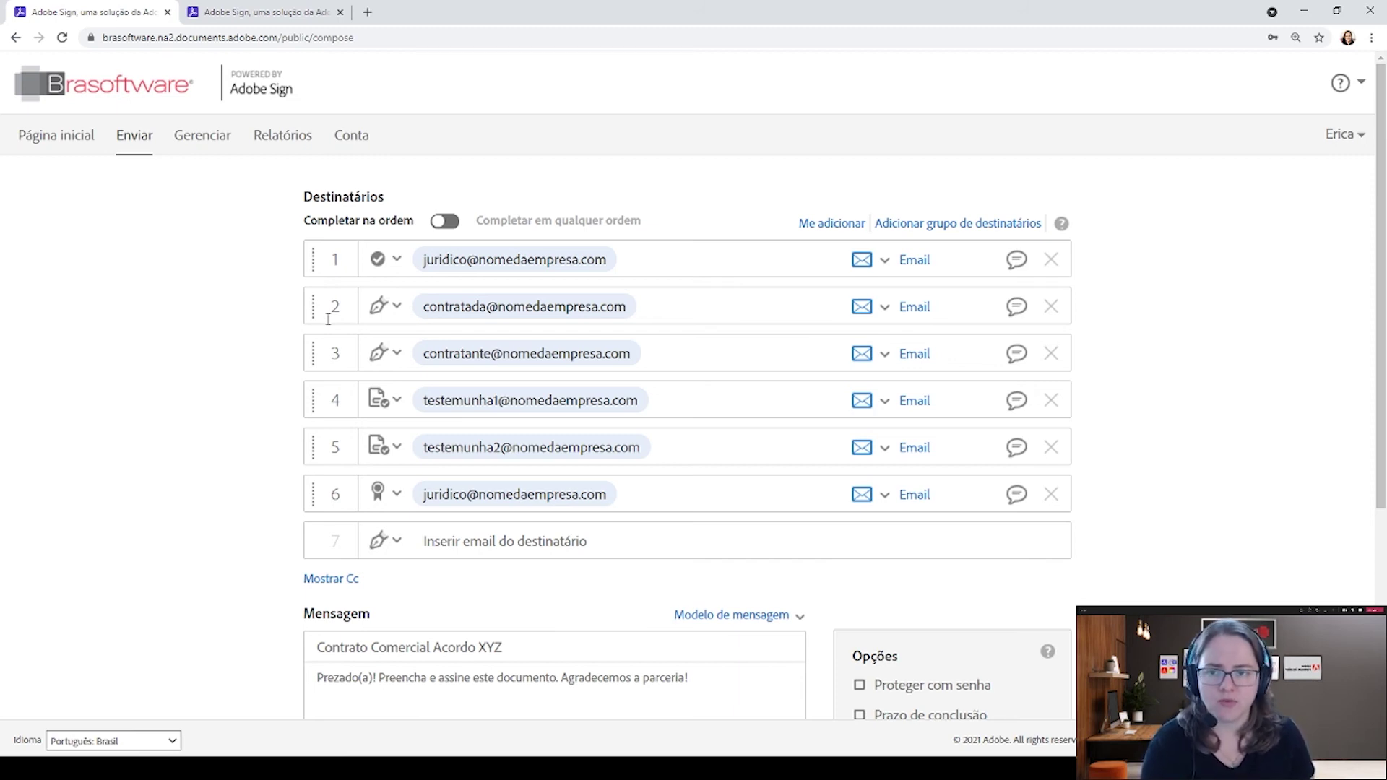
# In the Contrato Comercial Acordo XYZ recipient list, assign the Aprovador role to the legal department in first position
pyautogui.click(449, 318)
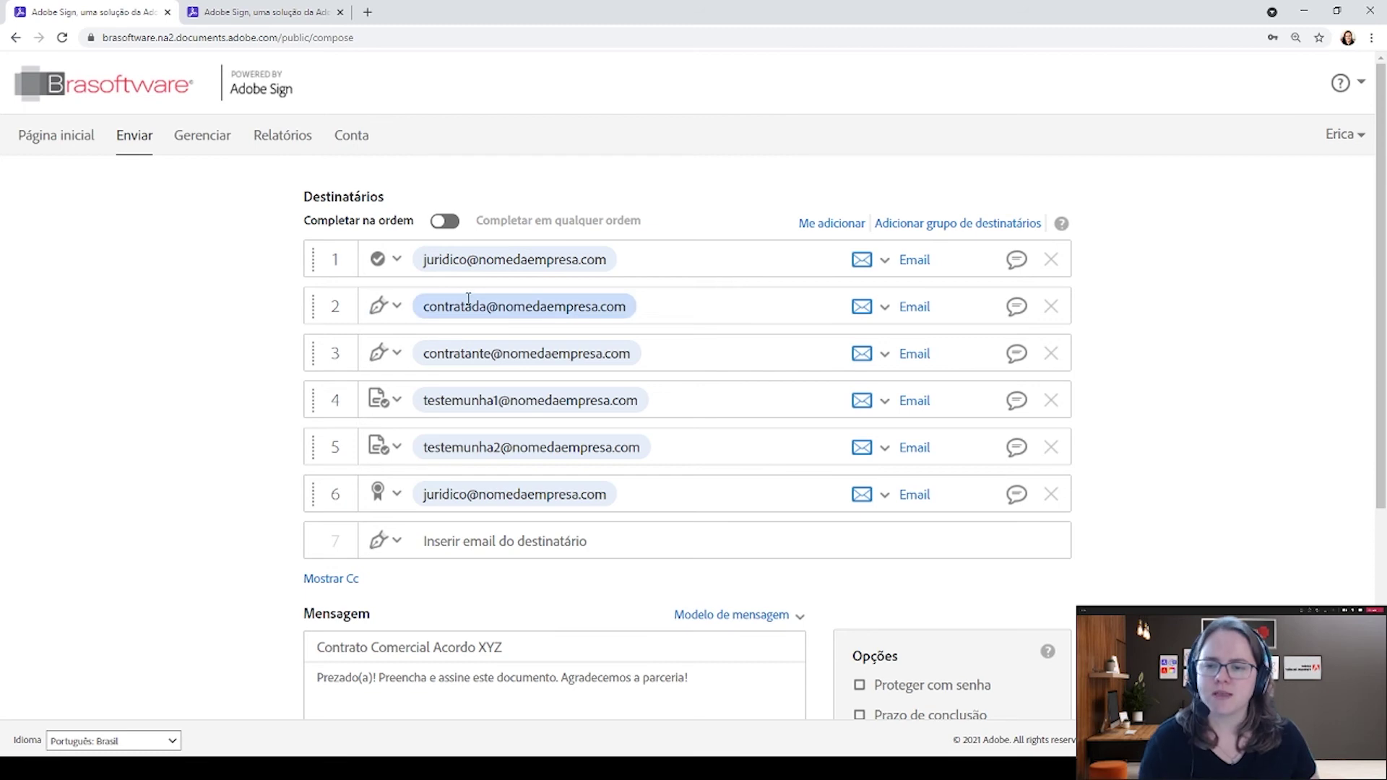
pyautogui.click(425, 263)
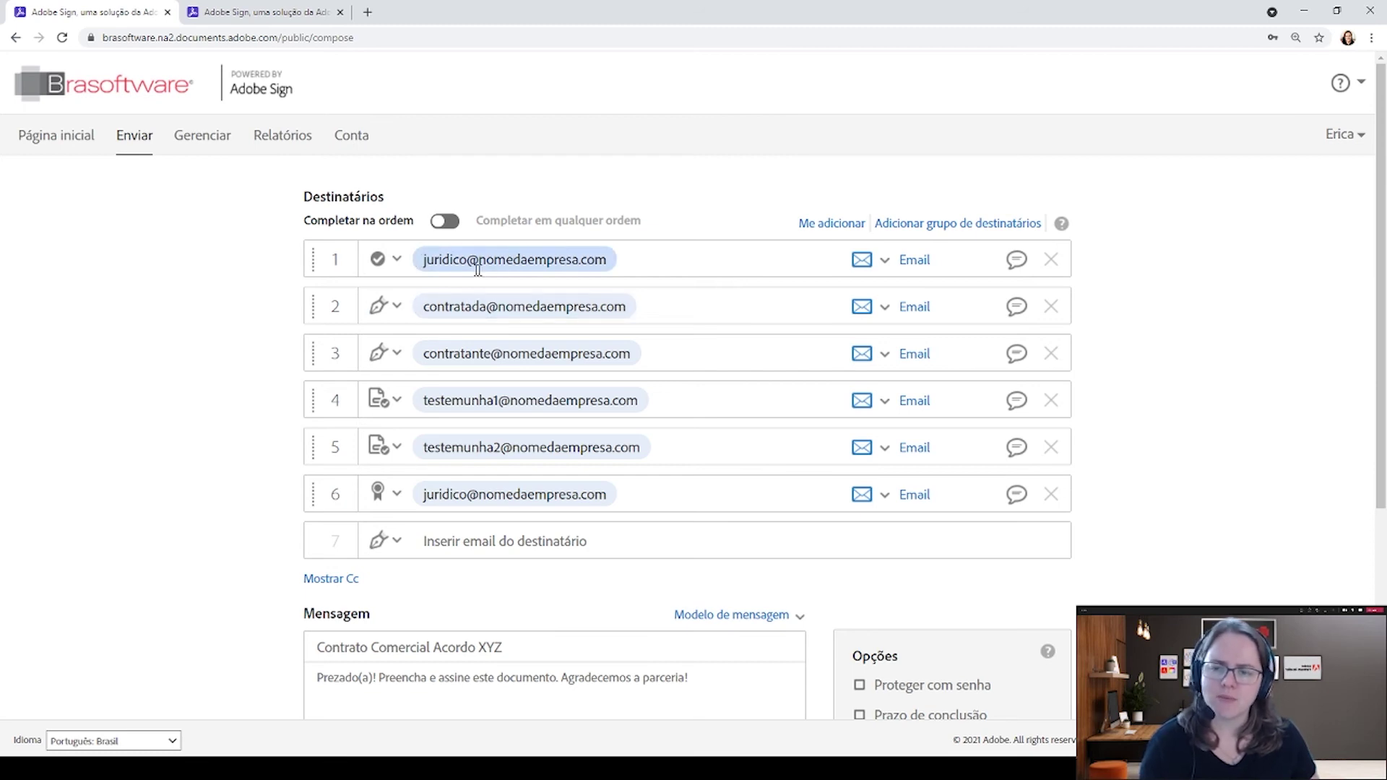
pyautogui.click(397, 261)
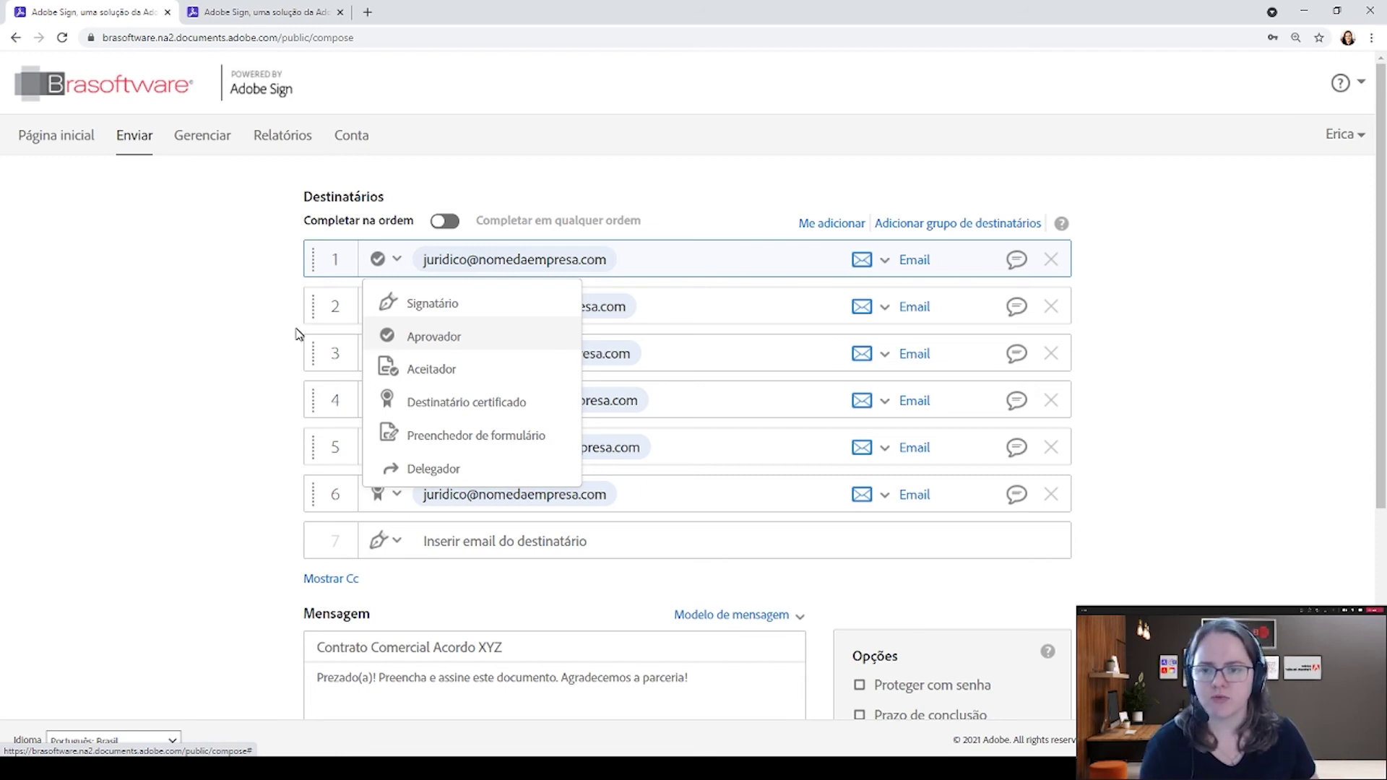
pyautogui.click(430, 340)
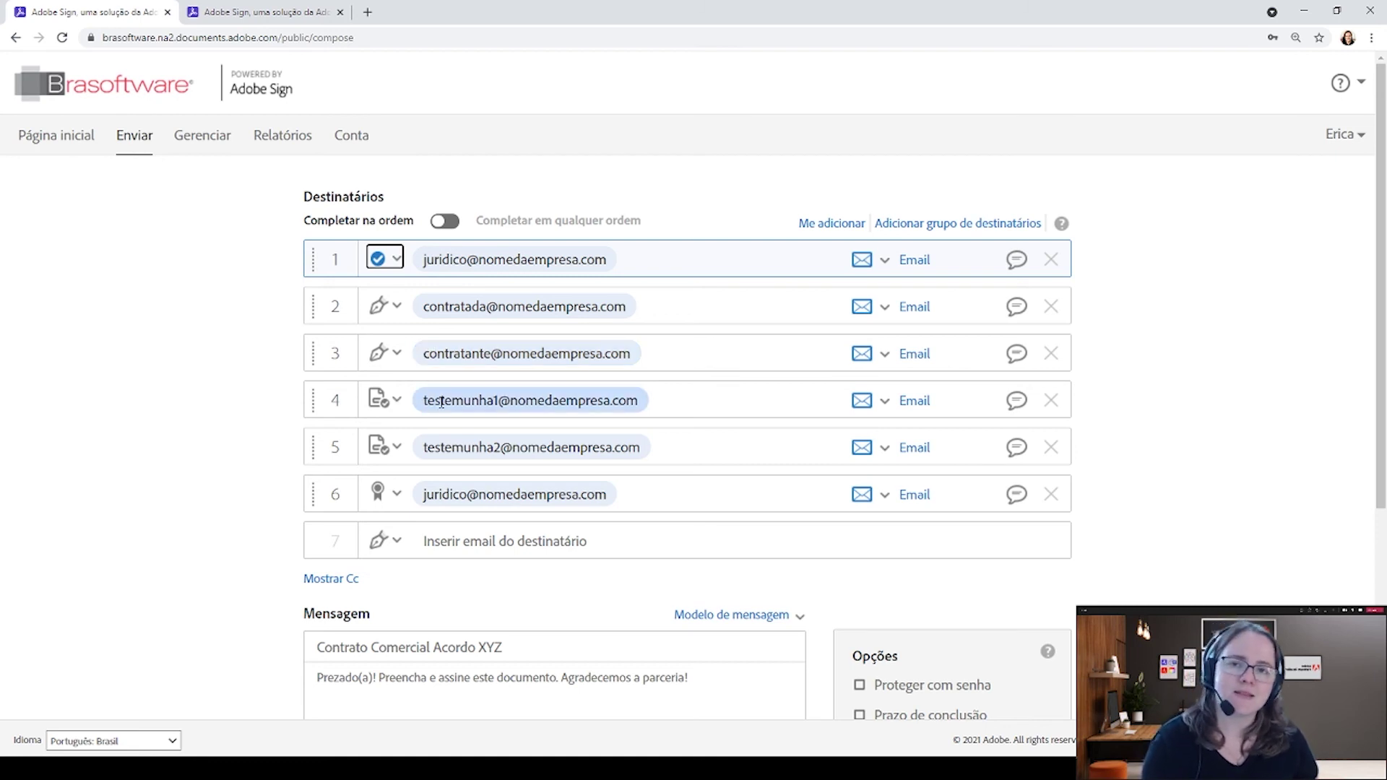
# Assign the Aceitador role to the first witness, recipient 4, and check the second witness's entry
pyautogui.click(396, 401)
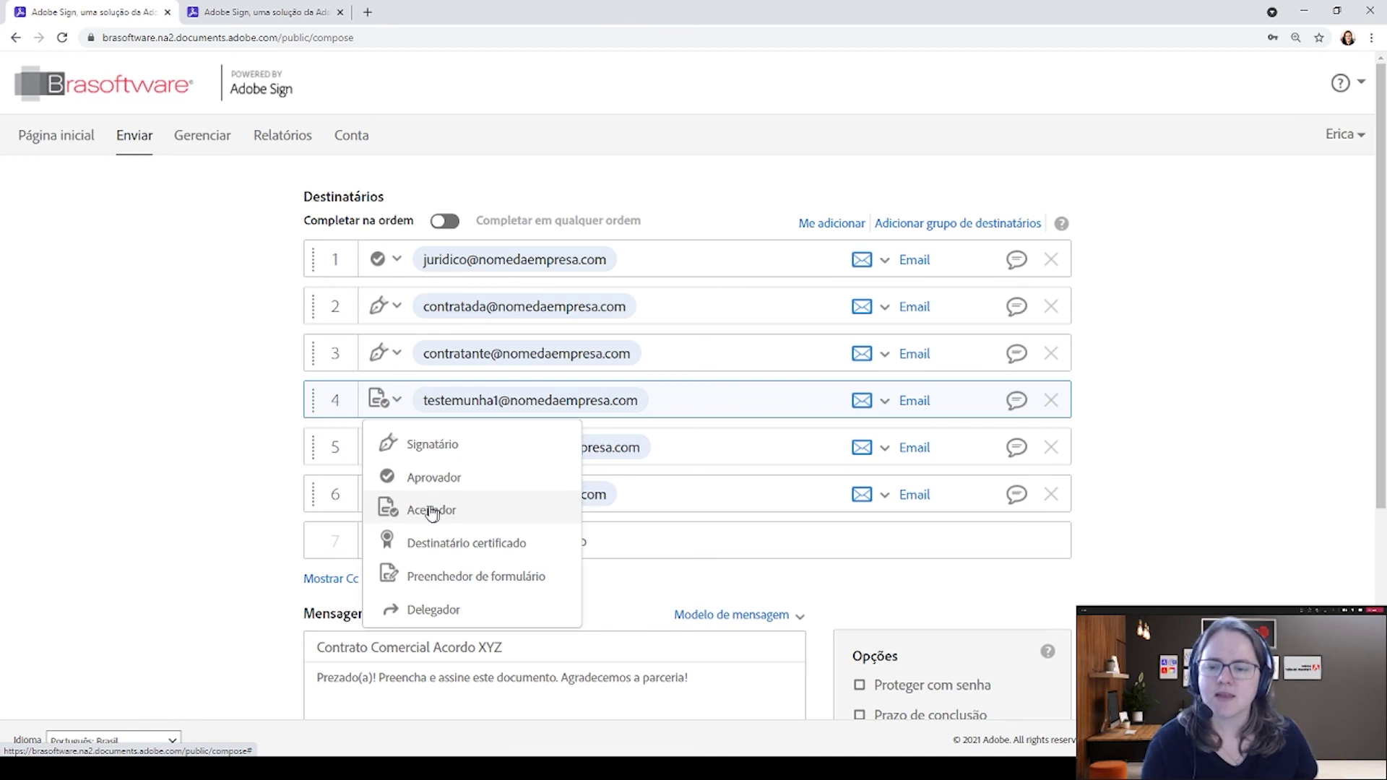
pyautogui.click(447, 512)
pyautogui.click(415, 404)
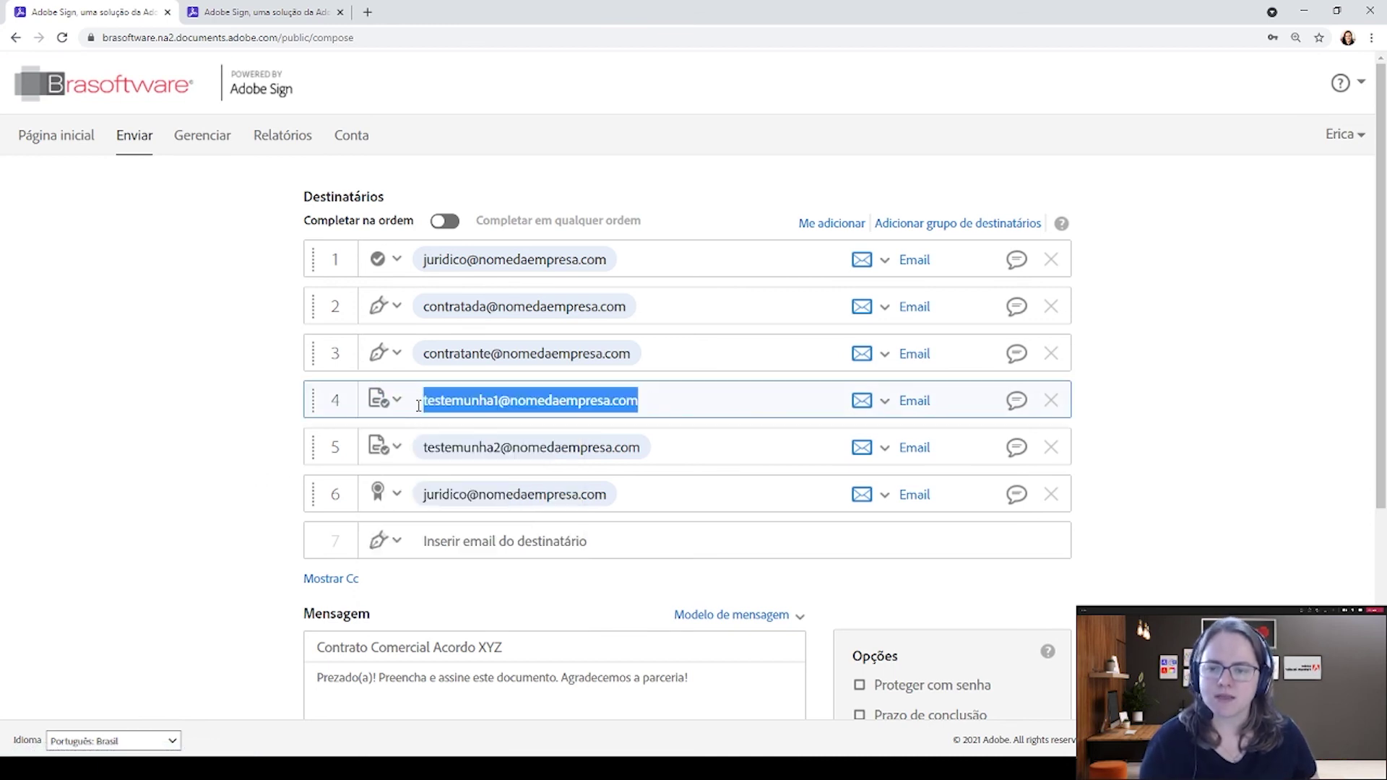
pyautogui.click(420, 448)
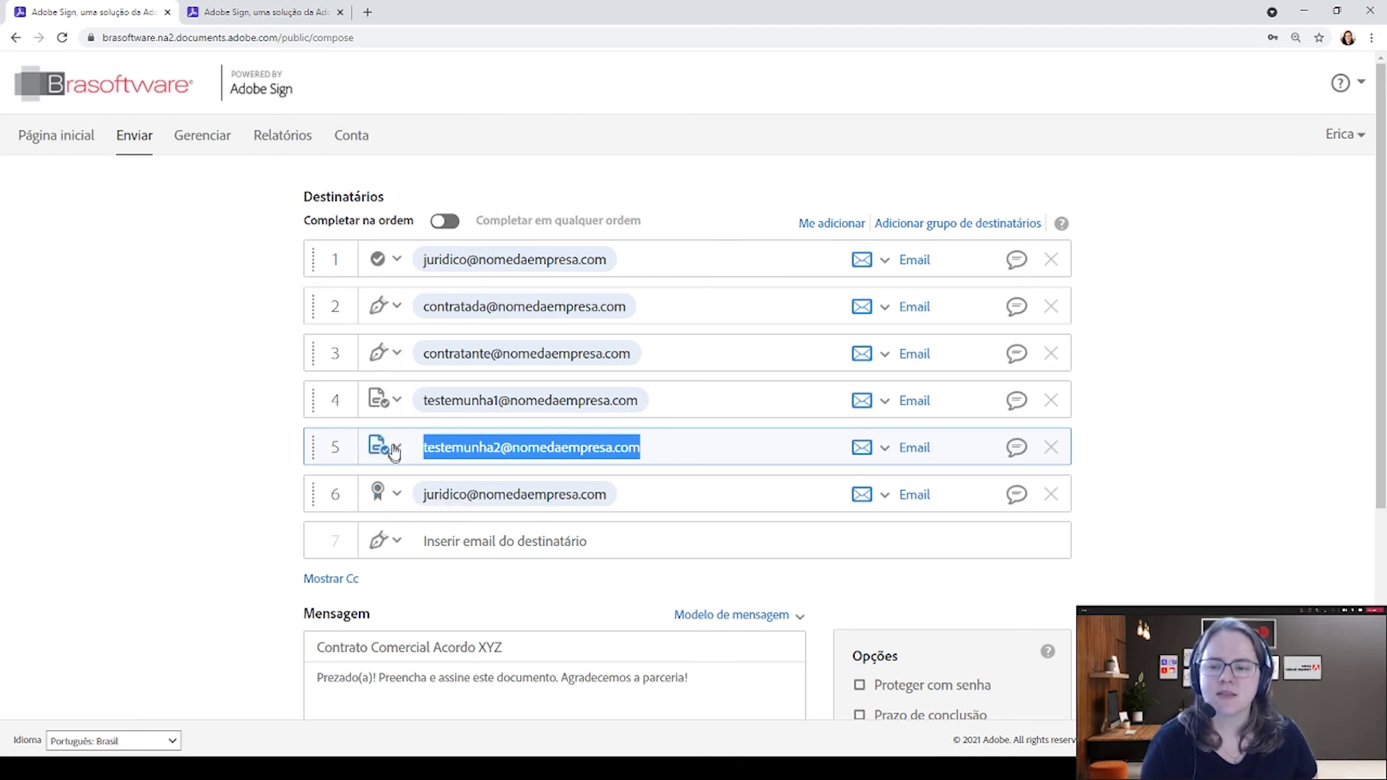
# Check the role options for the legal department's second entry, recipient 6, without changing its role
pyautogui.click(398, 495)
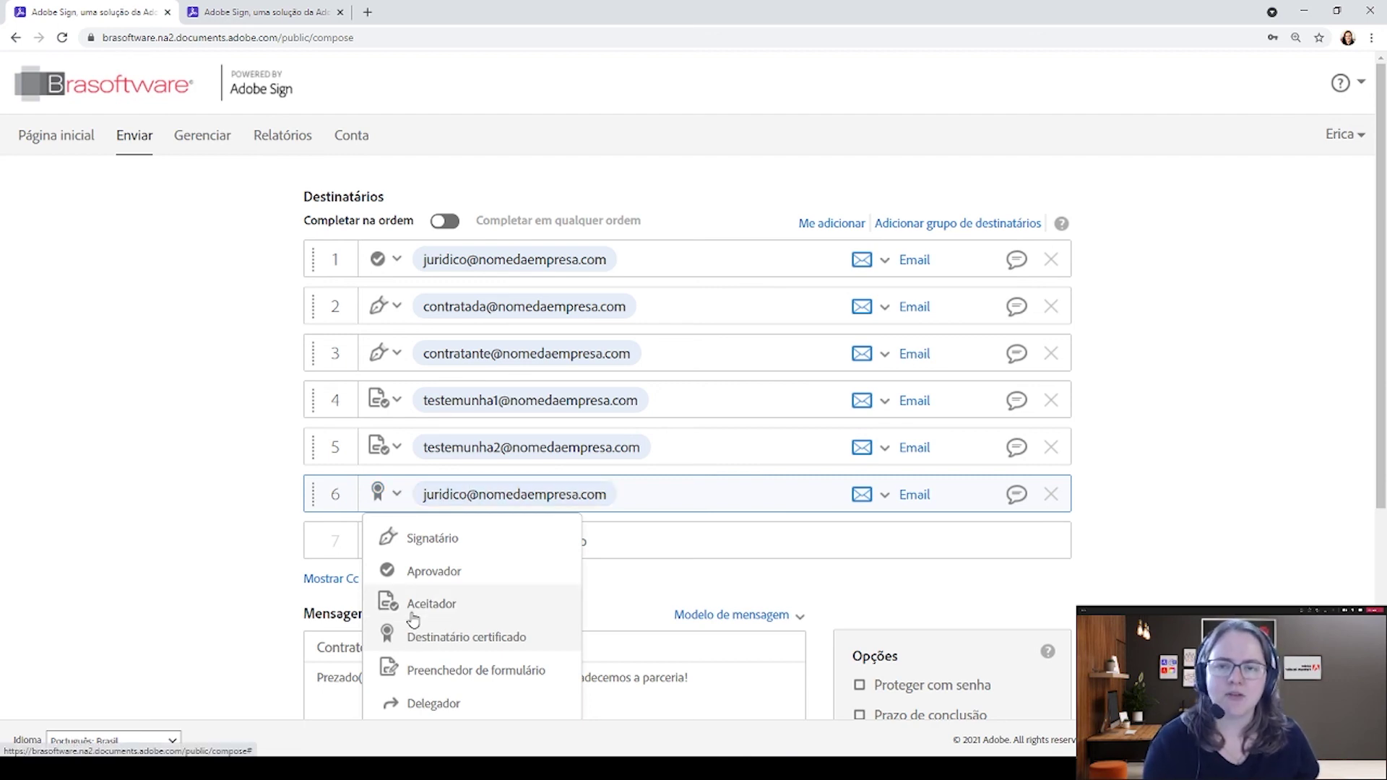
pyautogui.click(231, 488)
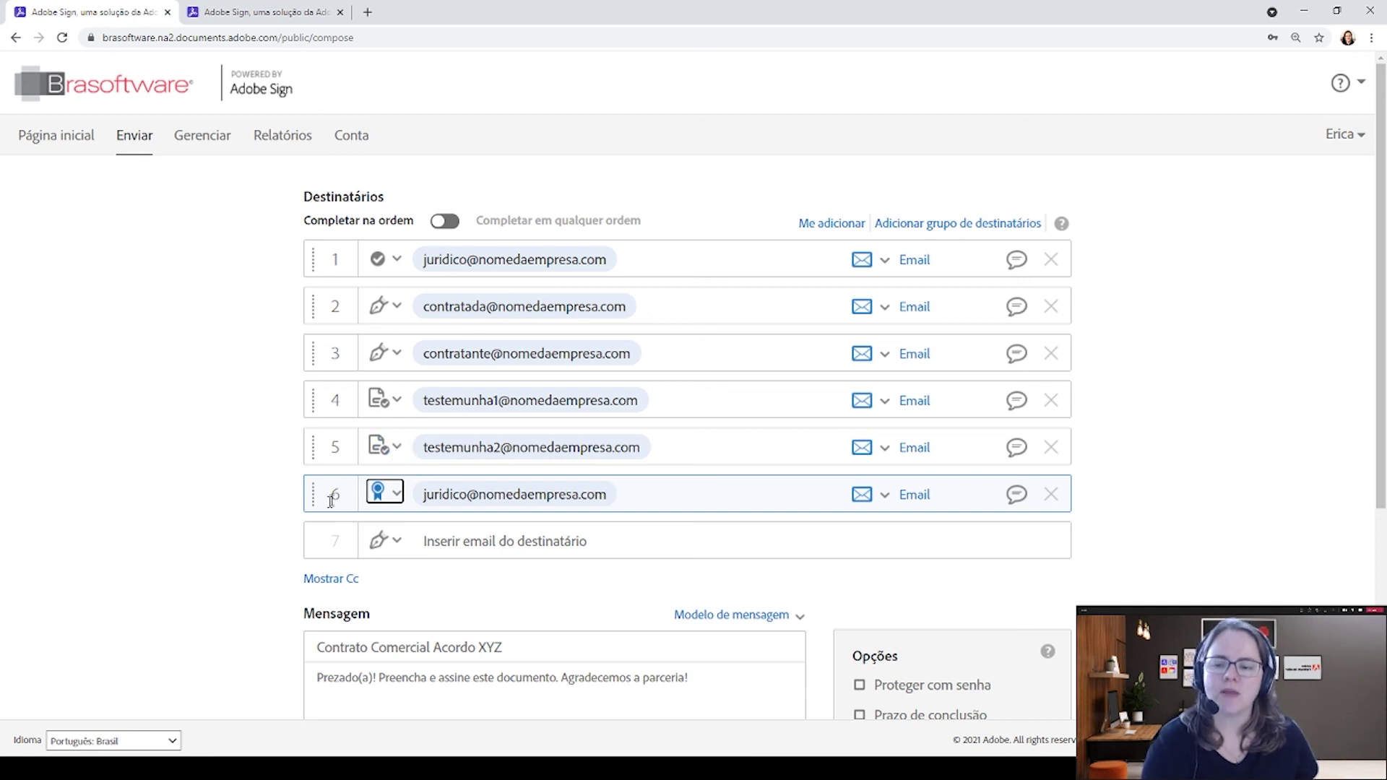
pyautogui.click(196, 520)
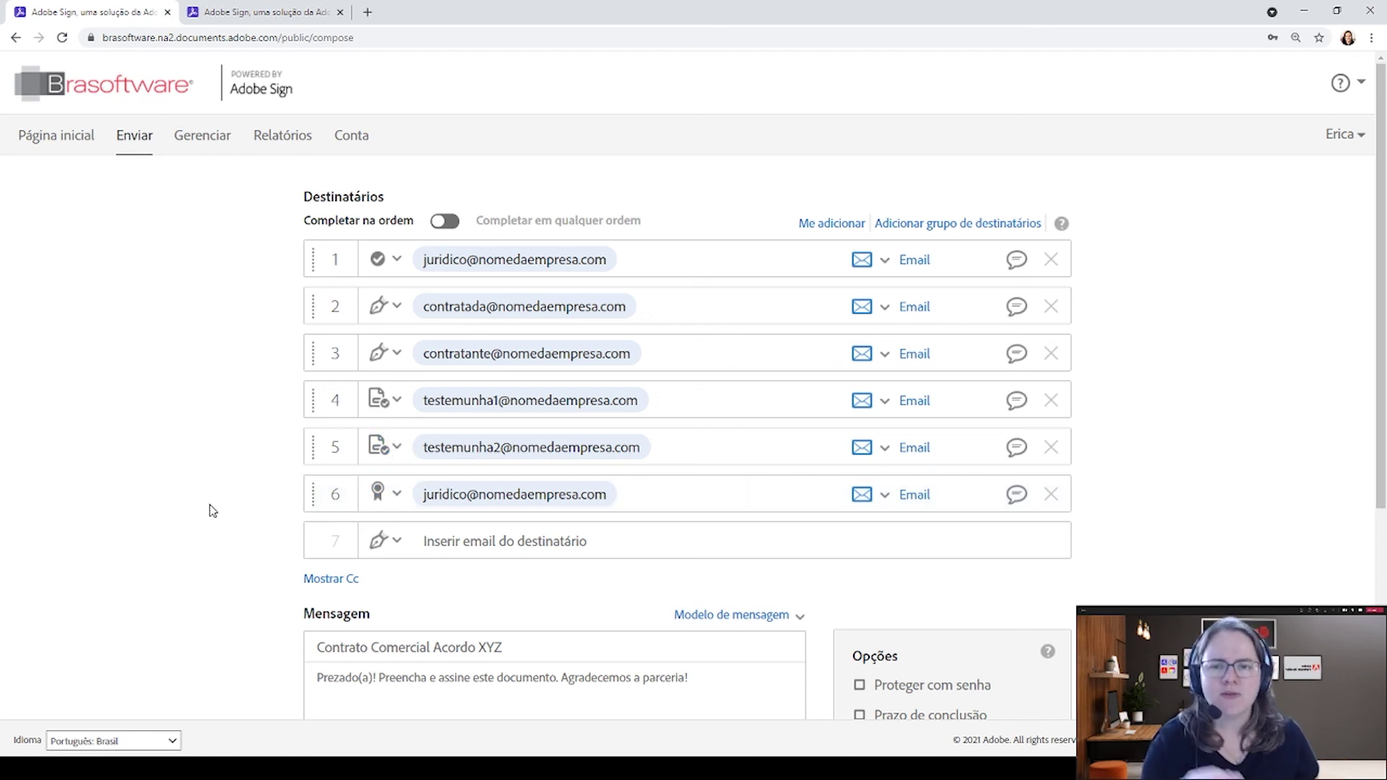